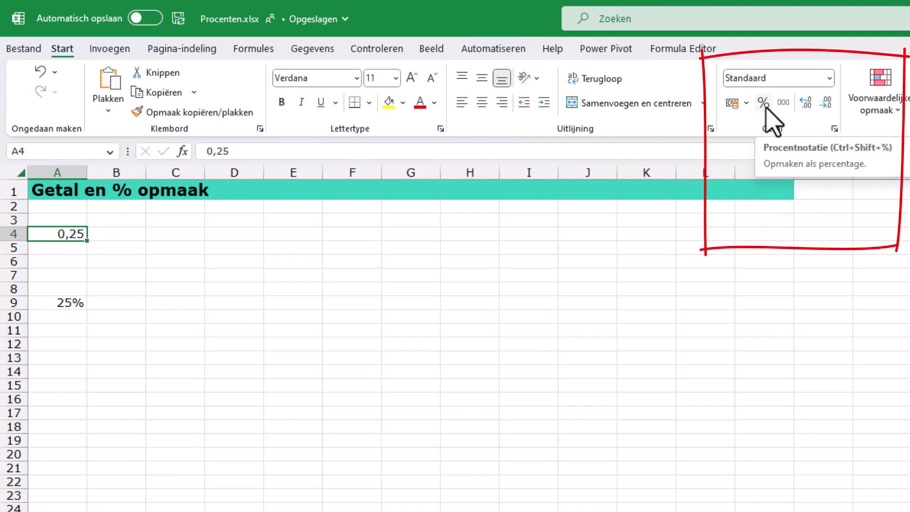
Show A4's 0,25 as a percentage, then set A4 back to General
click(763, 103)
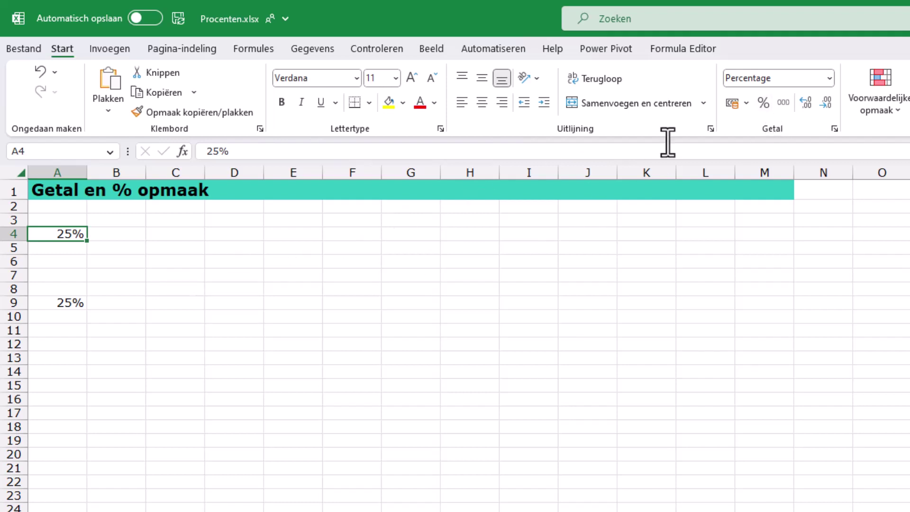
click(830, 79)
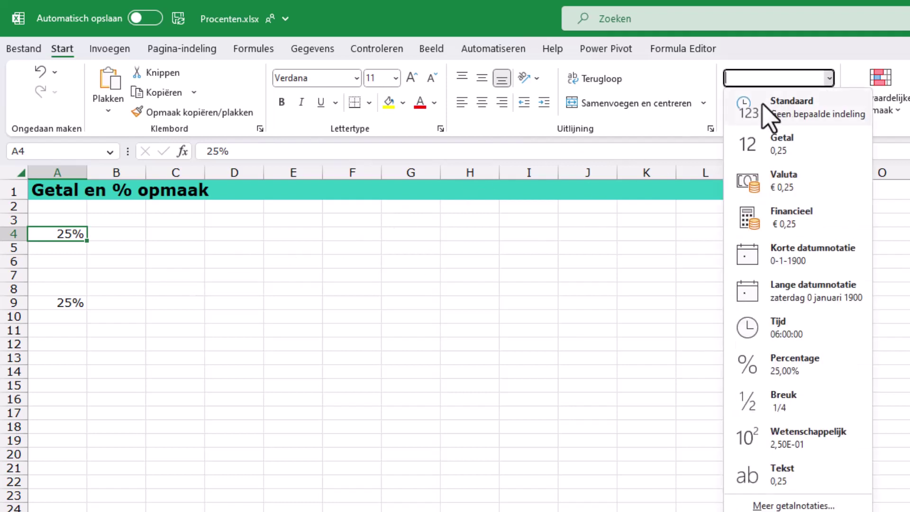
click(764, 106)
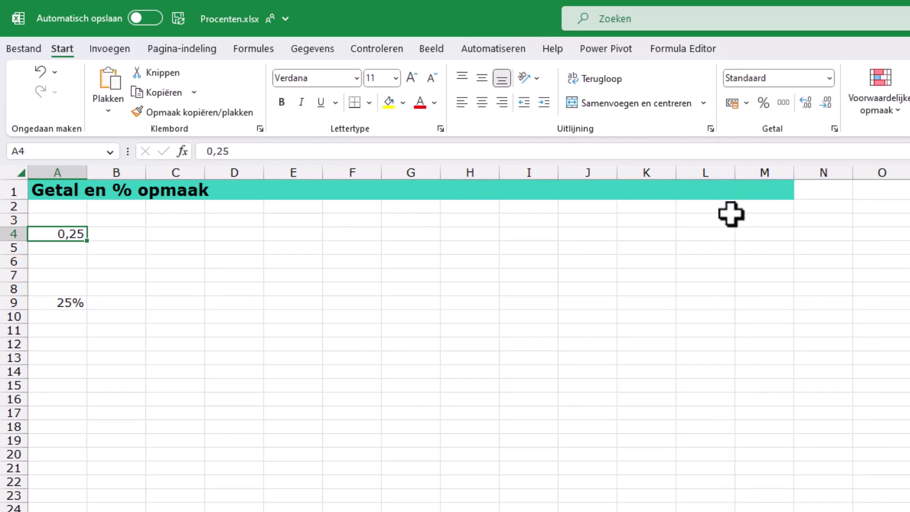
Clear the 25% from A9 and enter 2 in A7 and 3 in A8
click(56, 303)
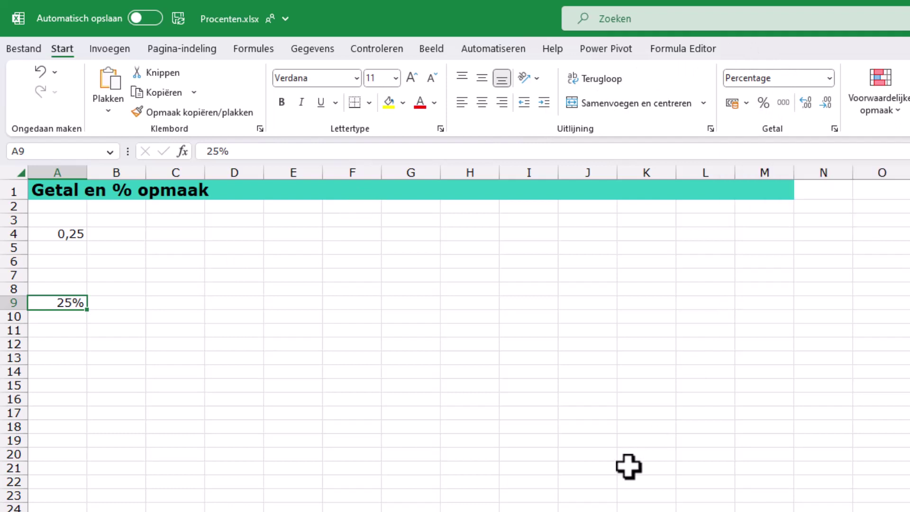
key(Delete)
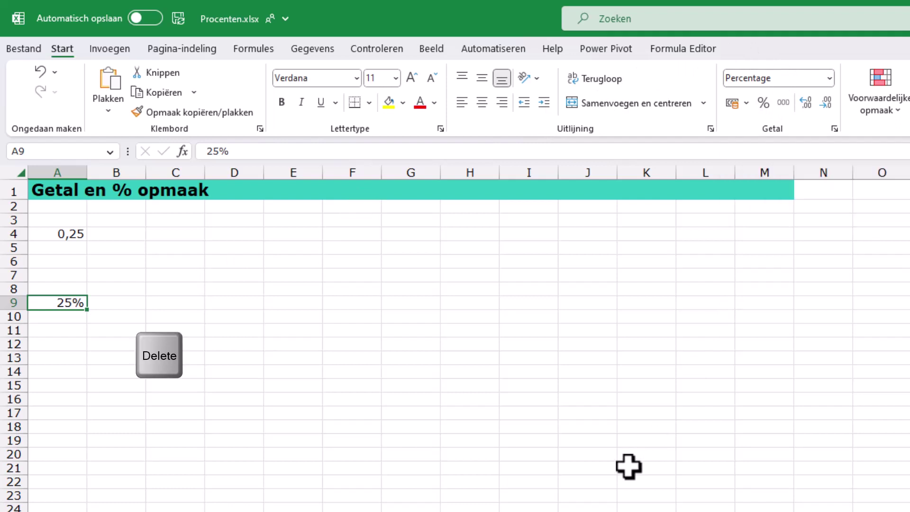
key(Up)
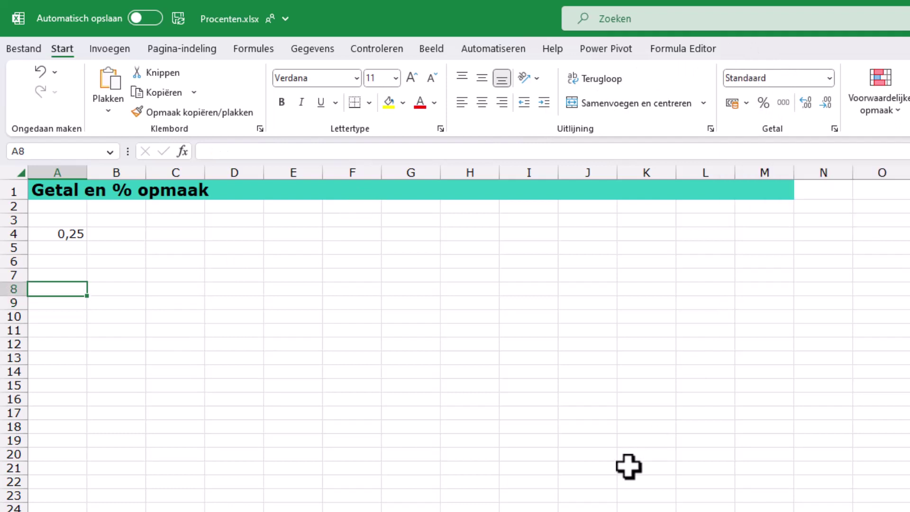
key(Up)
text(2)
key(Return)
text(3)
key(Return)
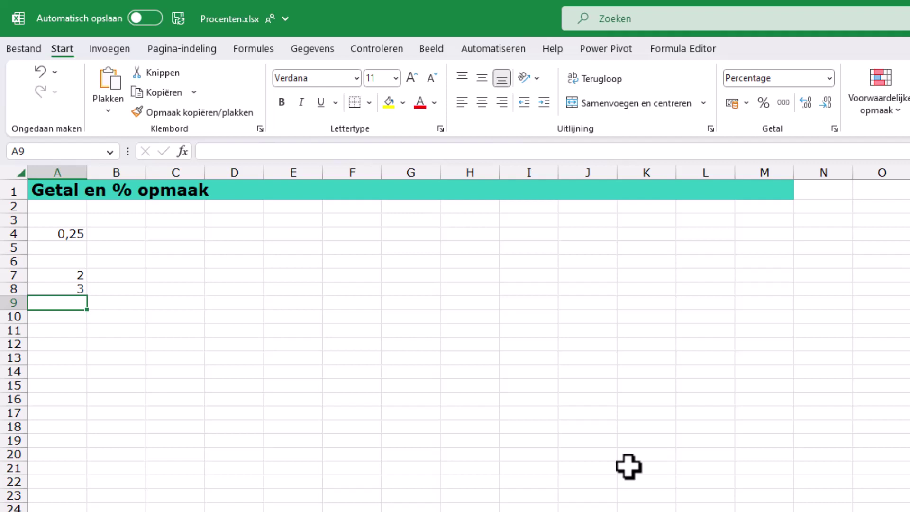
Enter the formula =A7+A8 in A9 so it shows 5
text(=)
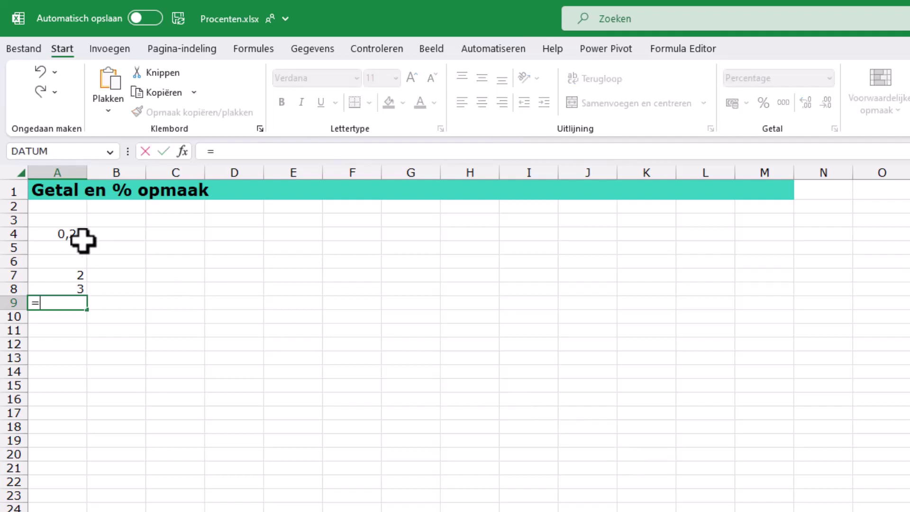
click(52, 273)
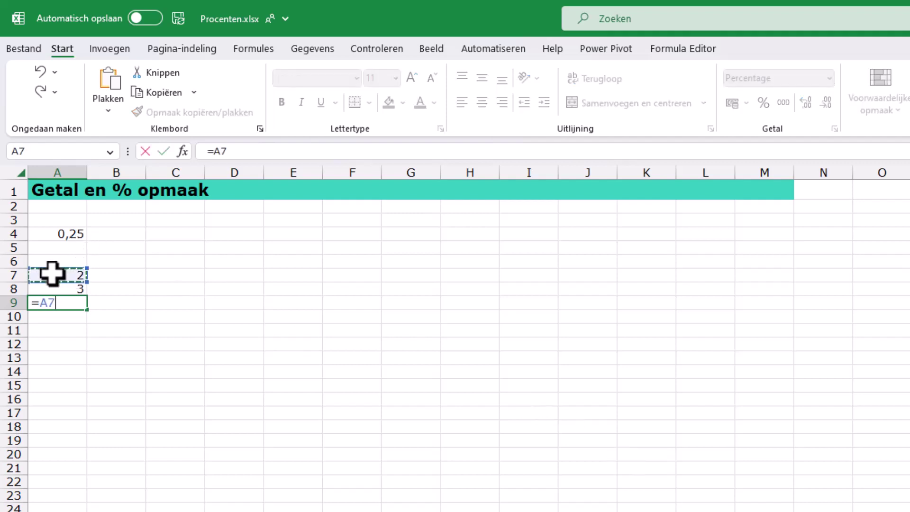
text(+)
click(53, 288)
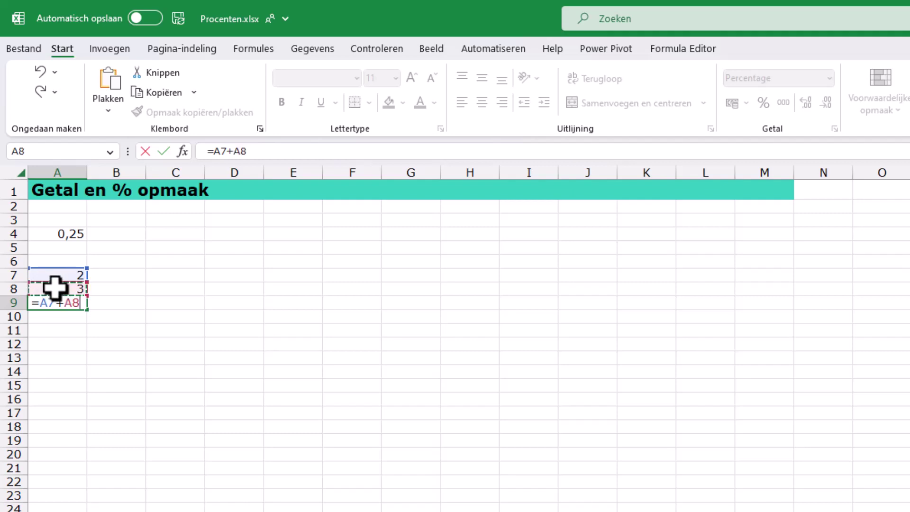
key(Return)
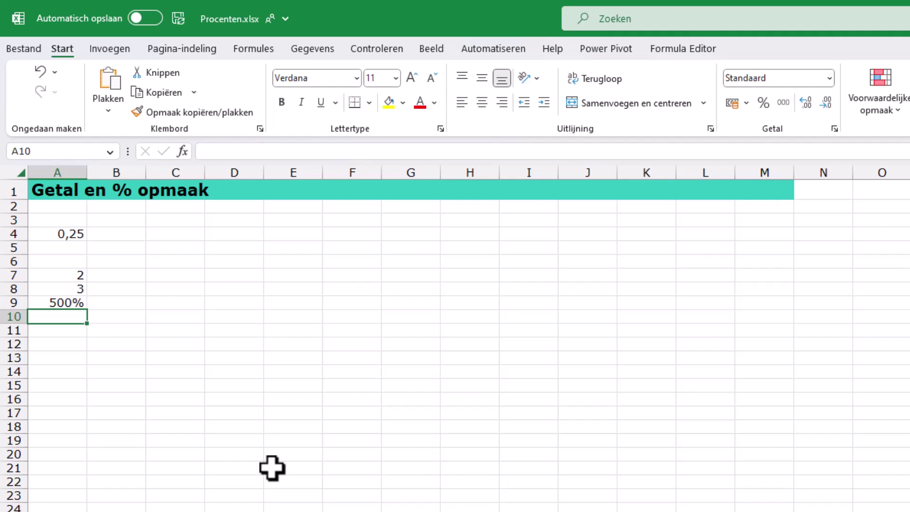
key(Up)
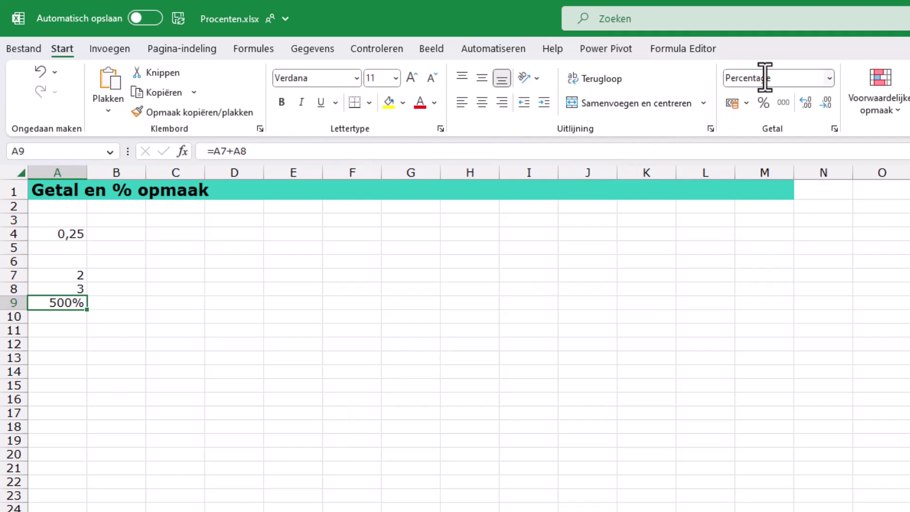
click(828, 78)
Format A9 as a plain number, compute 25% as 0,25 in Calculator, then minimize Calculator
click(795, 112)
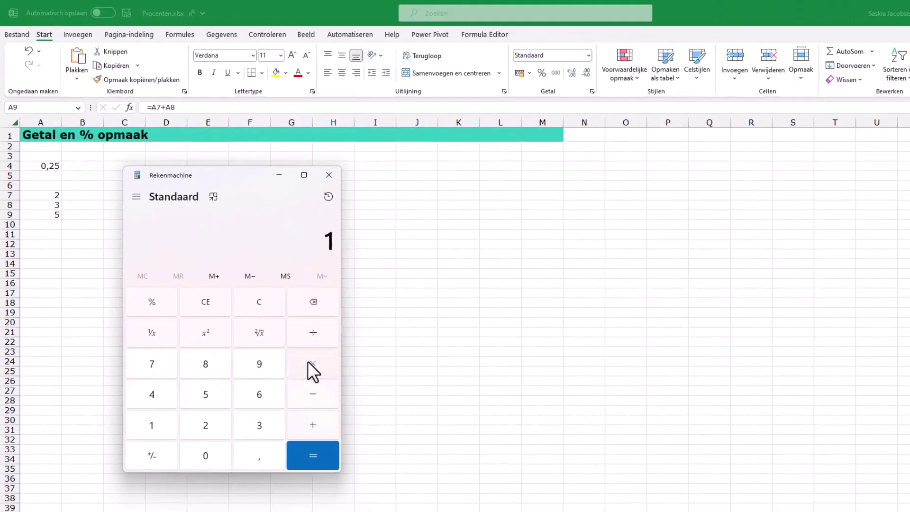
click(204, 429)
click(203, 395)
click(152, 301)
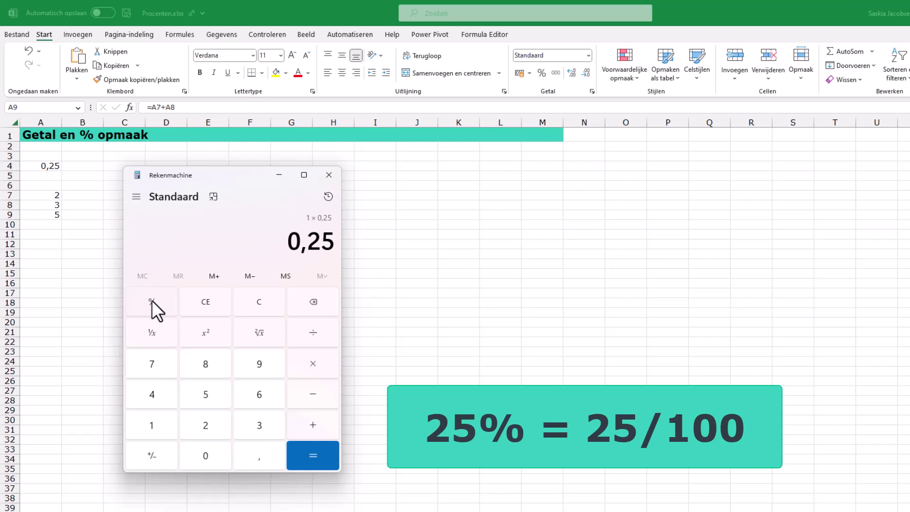
click(280, 176)
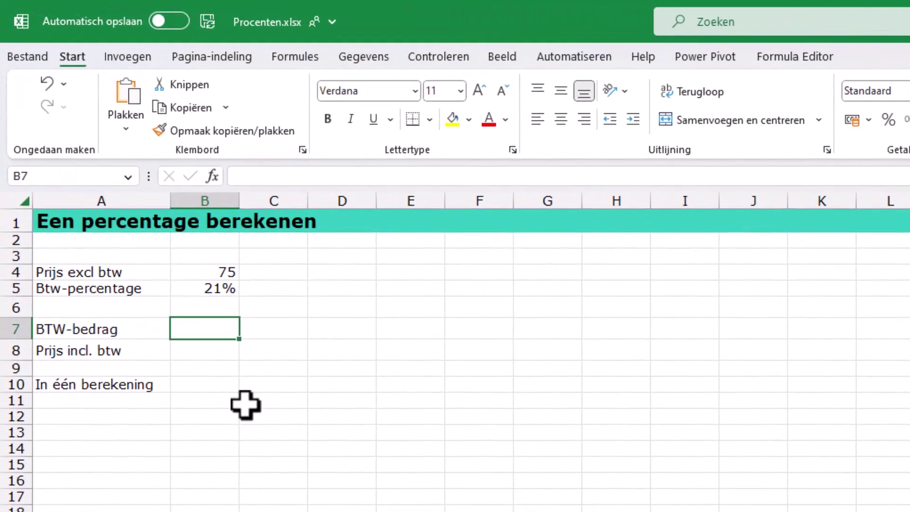
Enter =B4*B5 in B7 so the BTW-bedrag shows 15,75
click(189, 270)
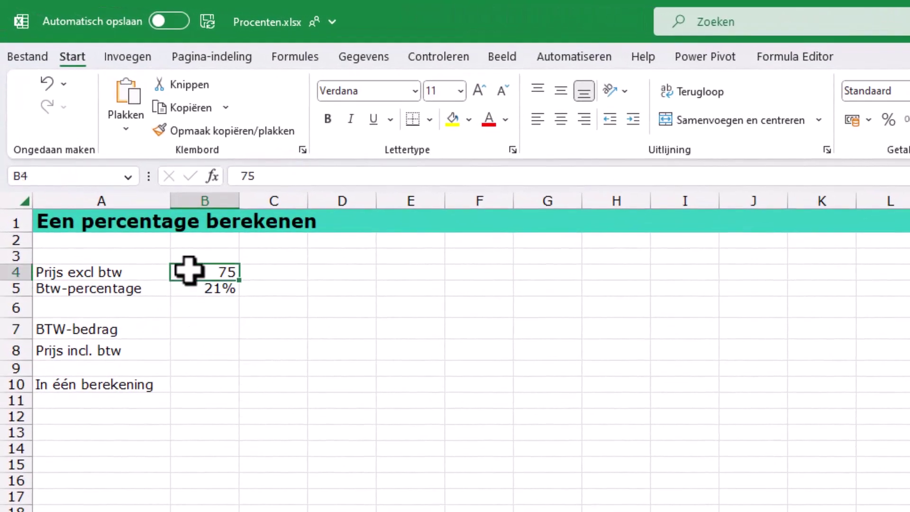
click(186, 286)
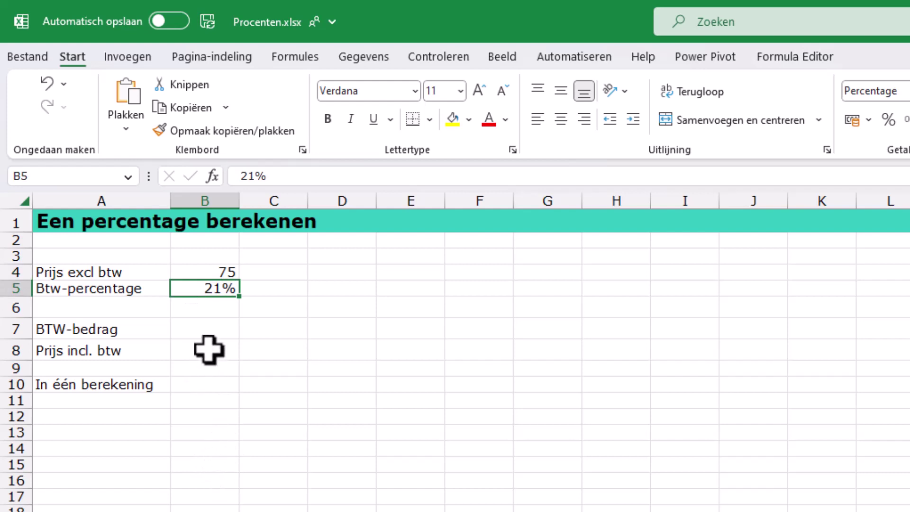
click(212, 334)
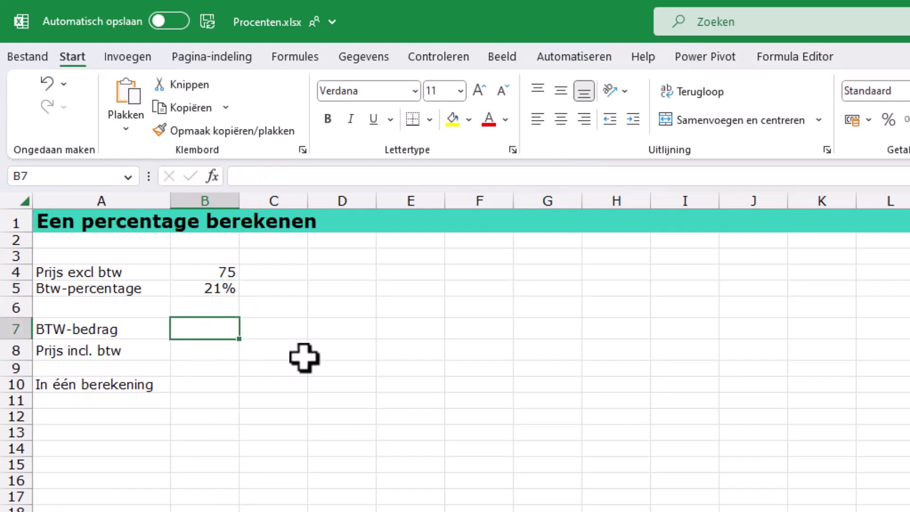
text(=)
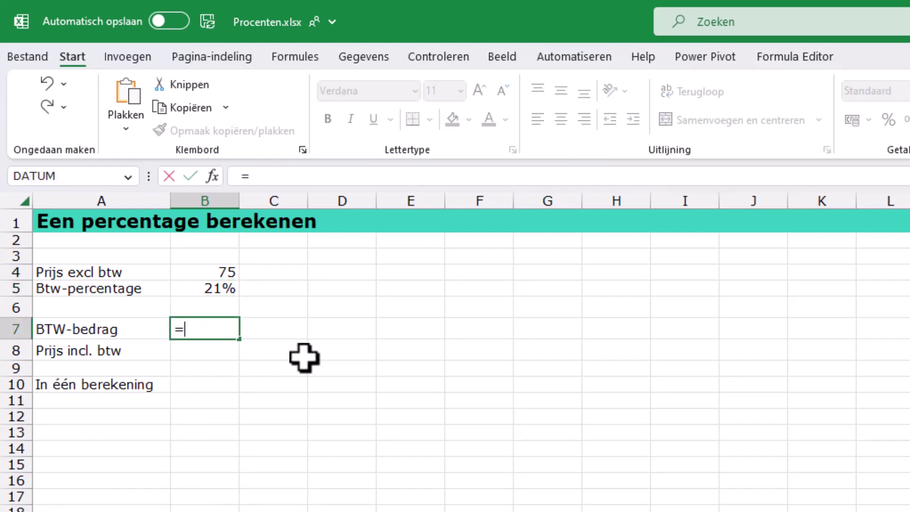
click(207, 274)
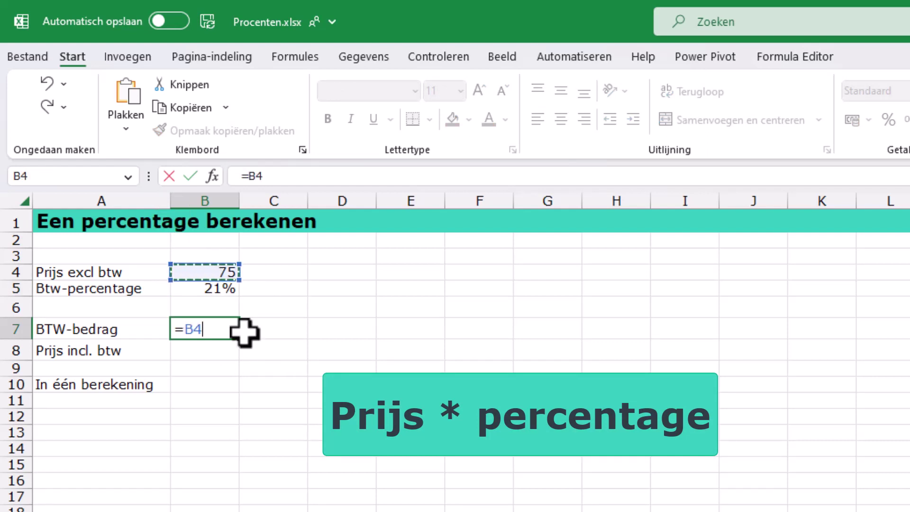
text(*)
click(198, 287)
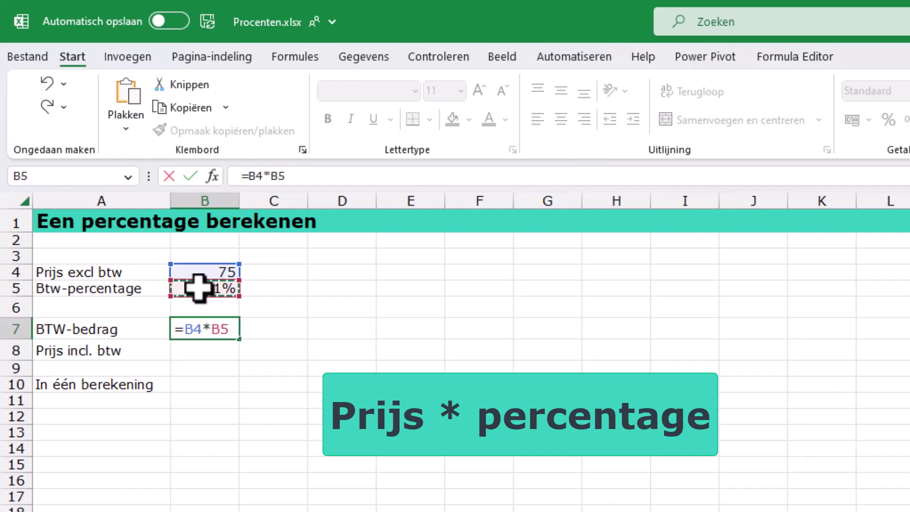
key(ctrl+Return)
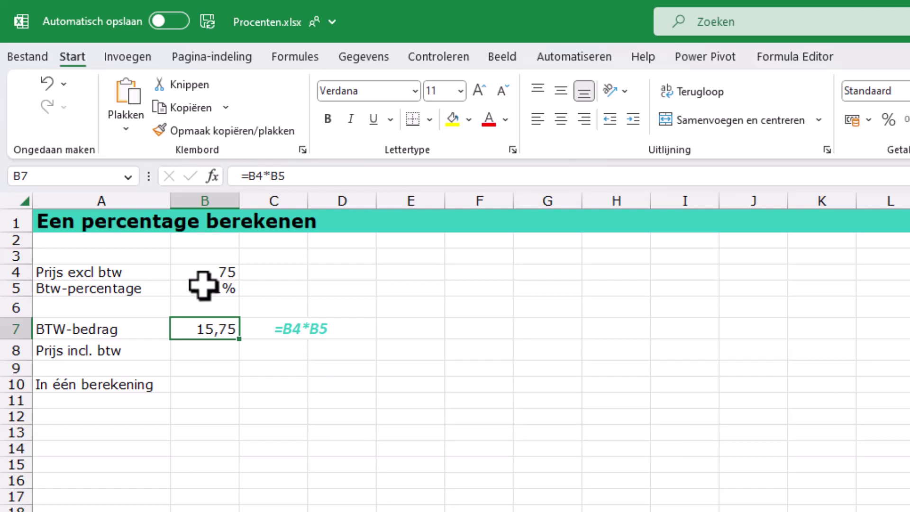
Type 75 in E4 and 0,21 in E5
click(416, 269)
text(75)
key(Return)
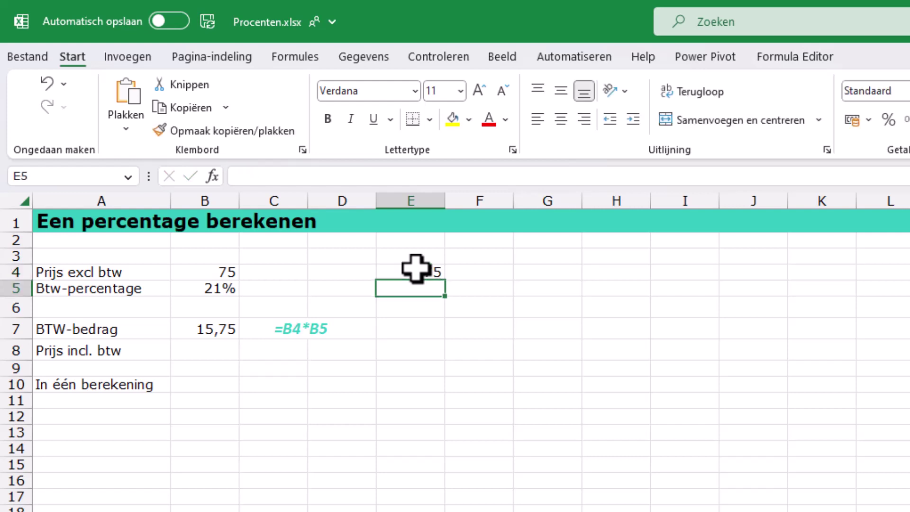
text(0,21)
key(Return)
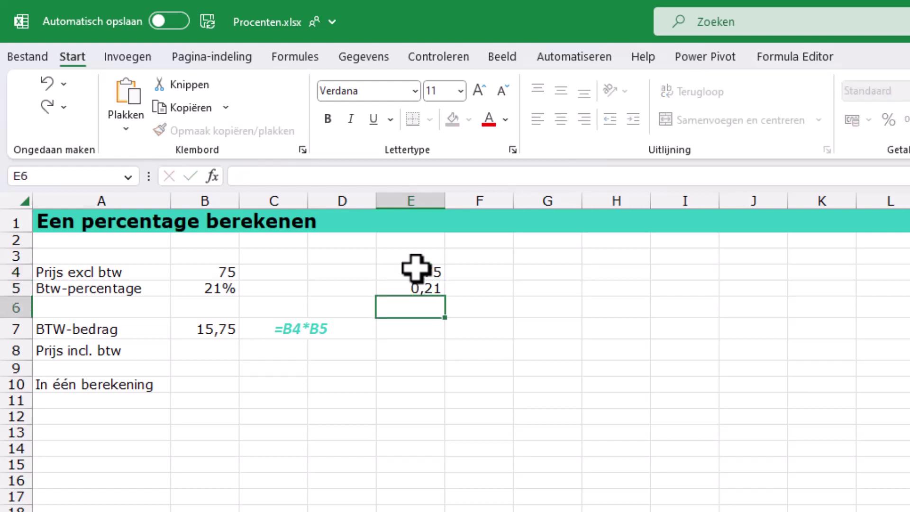
Enter =E4*E5 in E7 to get 15,75
click(423, 326)
text(=)
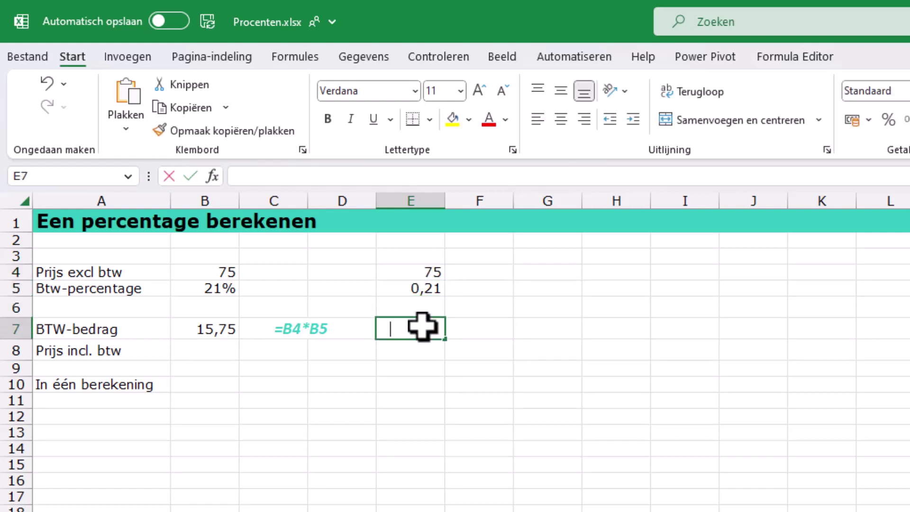
click(425, 270)
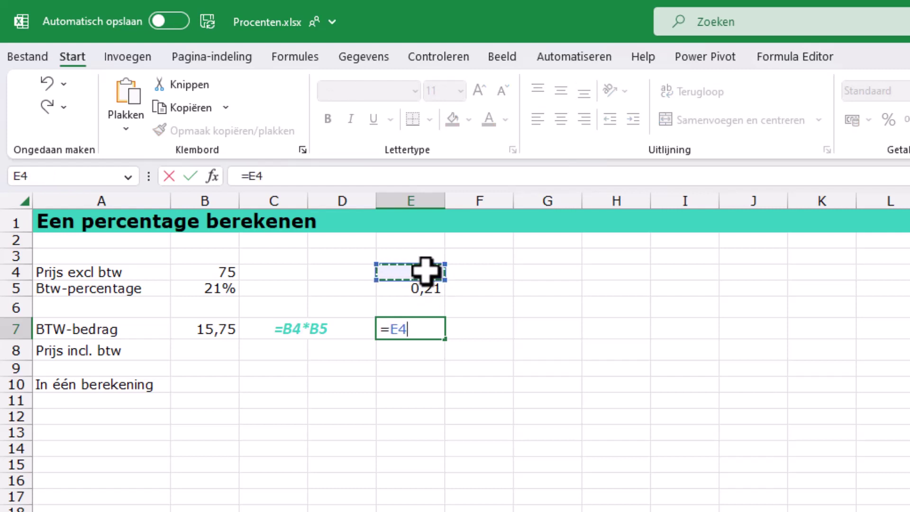
text(*)
click(417, 287)
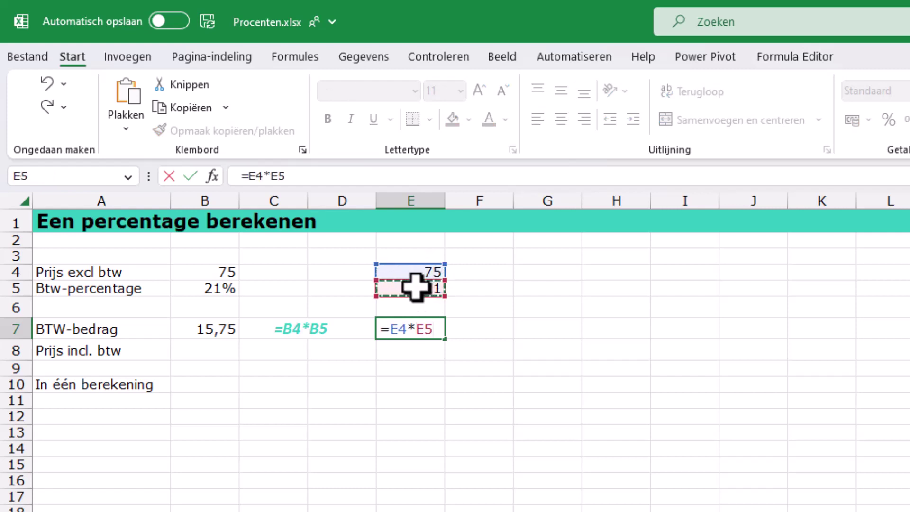
key(Return)
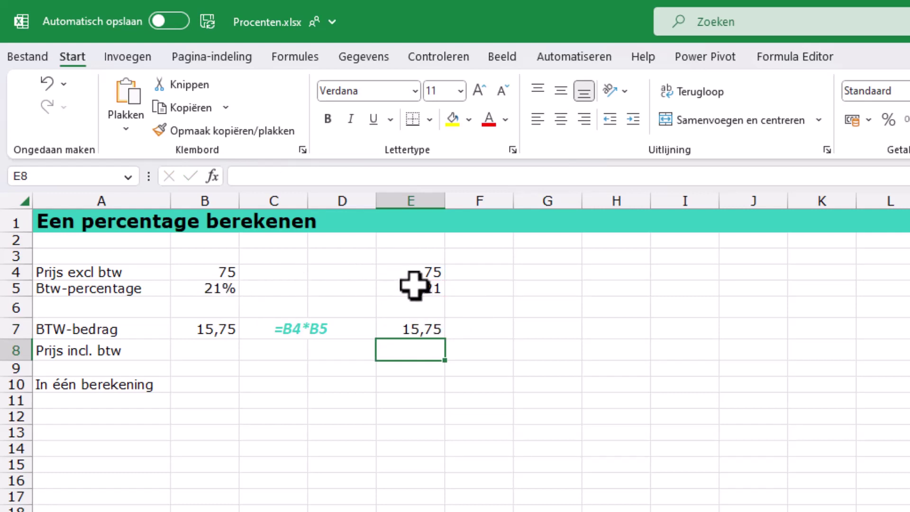
click(223, 351)
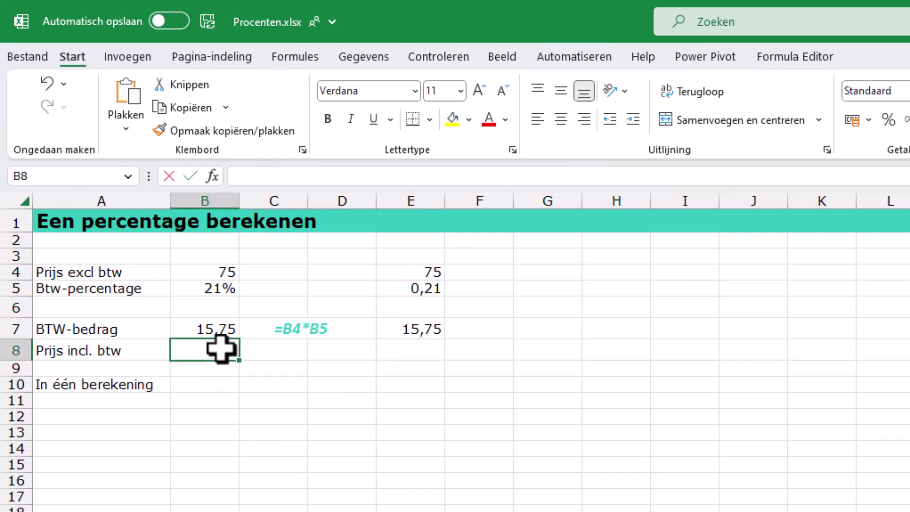
Enter =B4+B7 in B8 for a VAT-inclusive price of 90,75
text(=)
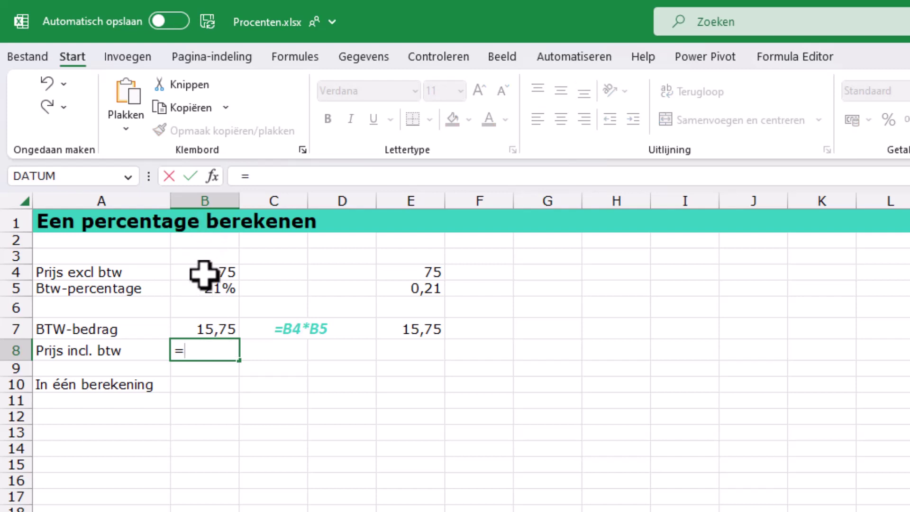
click(203, 273)
text(+)
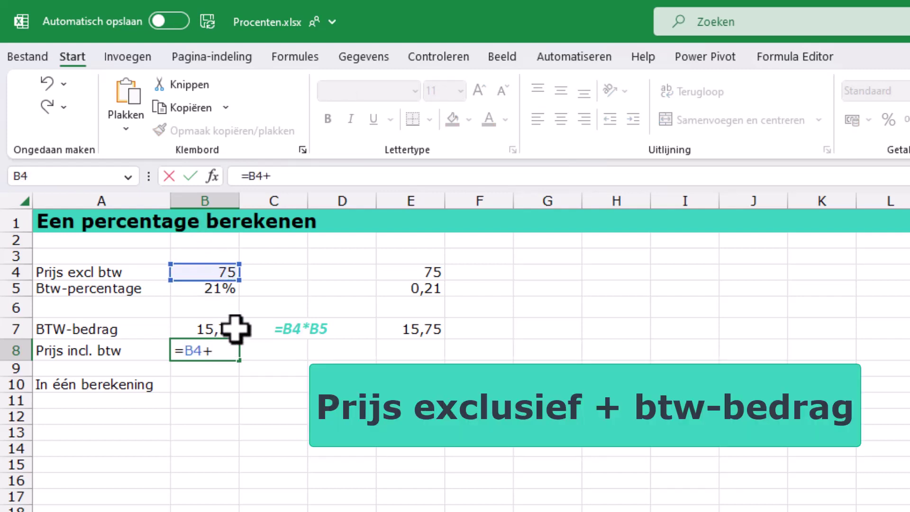
click(198, 326)
key(Return)
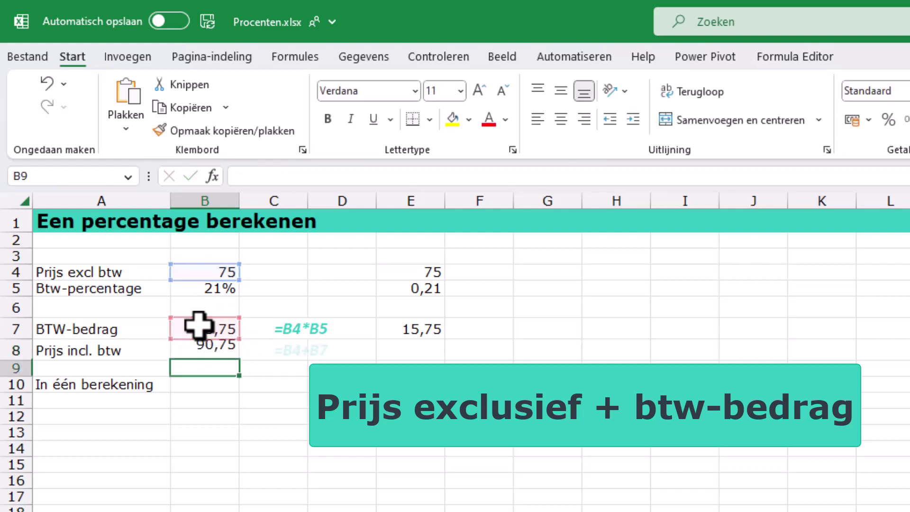
key(Down)
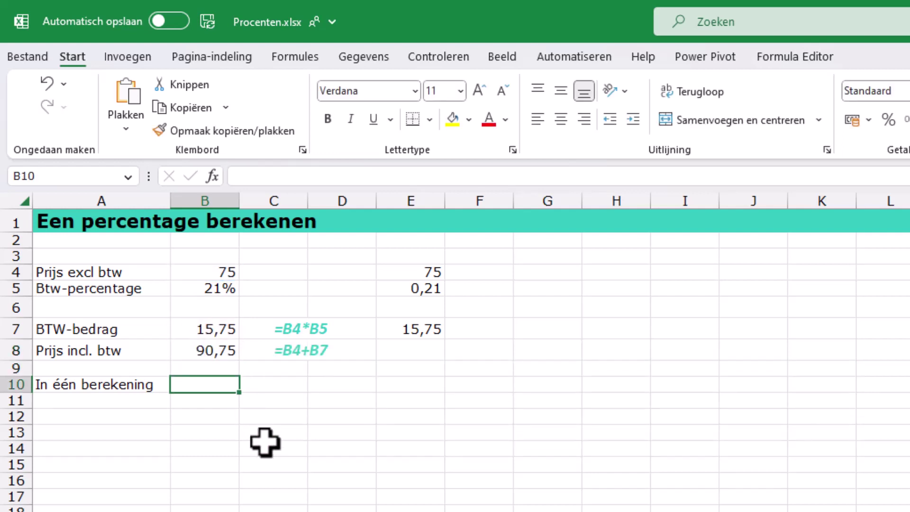
Enter the one-step formula =B4*B5+B4 in B10
text(=)
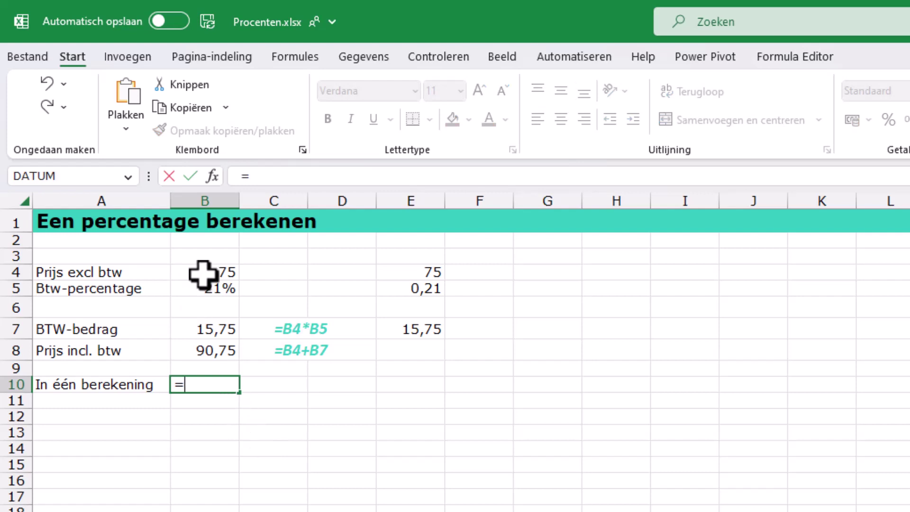
click(208, 272)
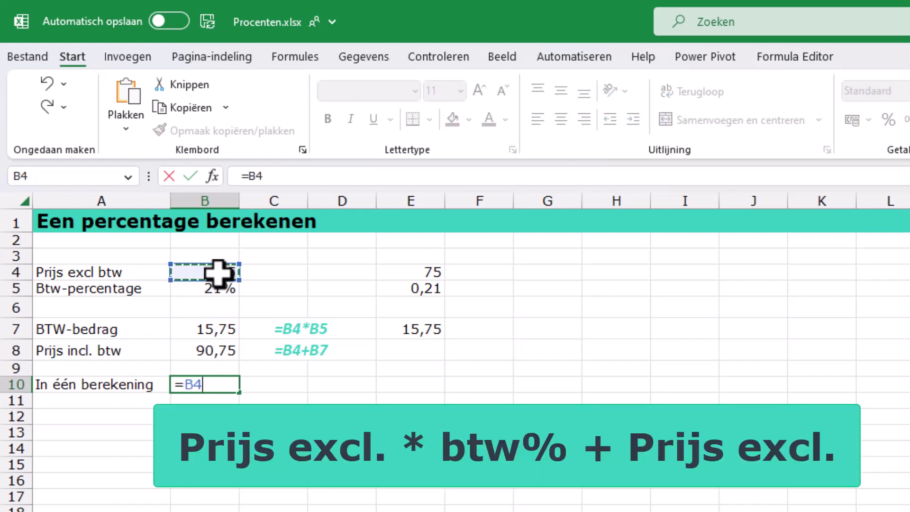
text(*)
click(203, 287)
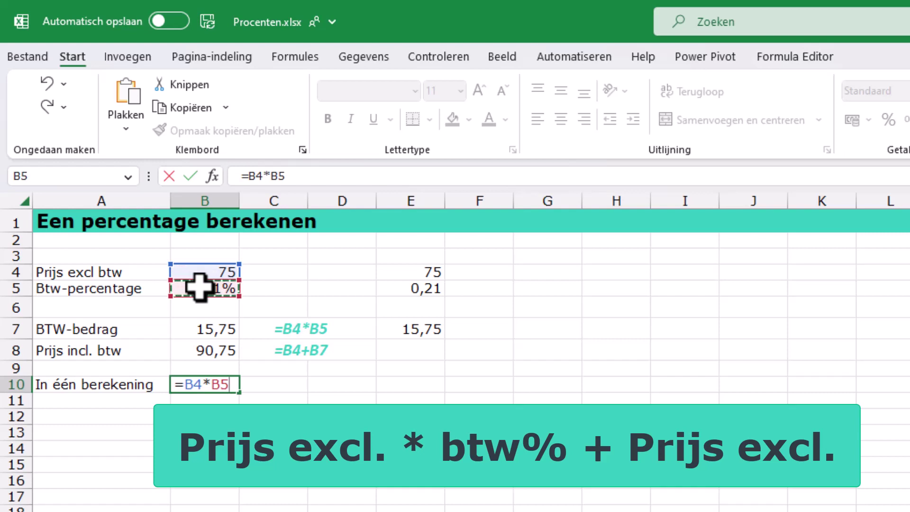
text(+)
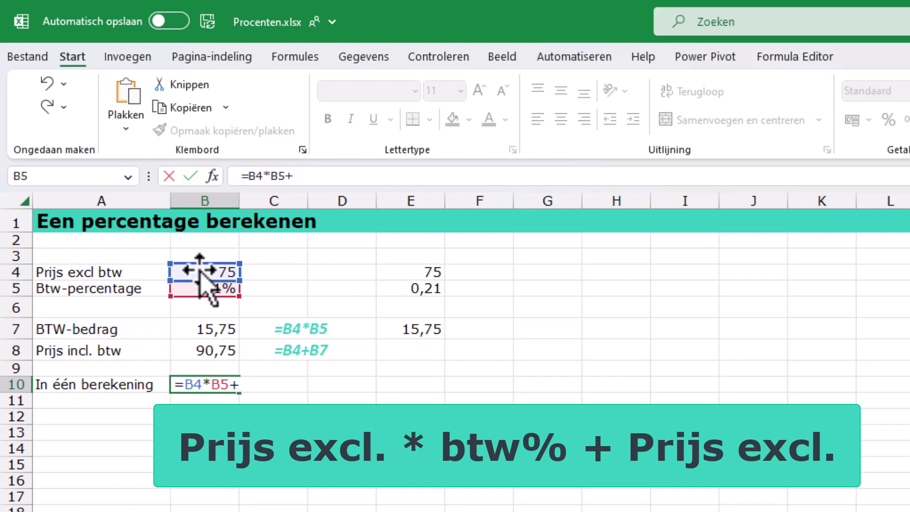
click(200, 272)
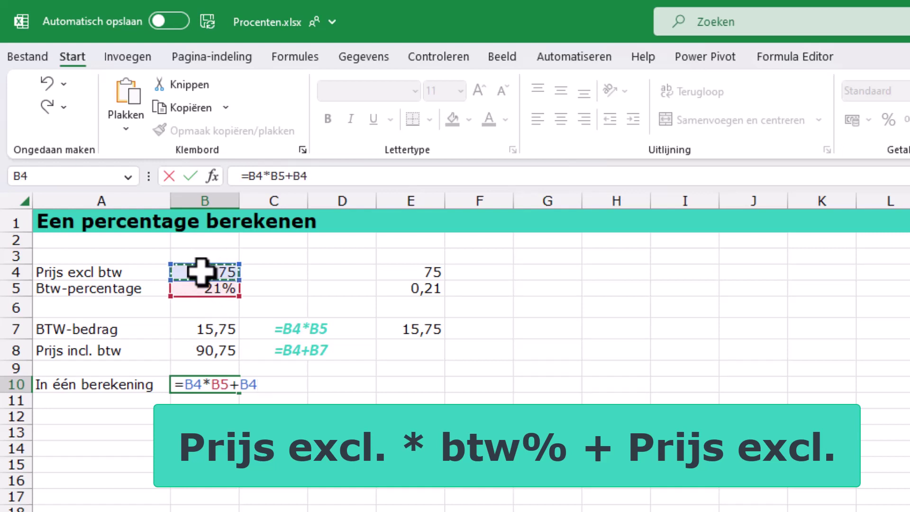
key(Return)
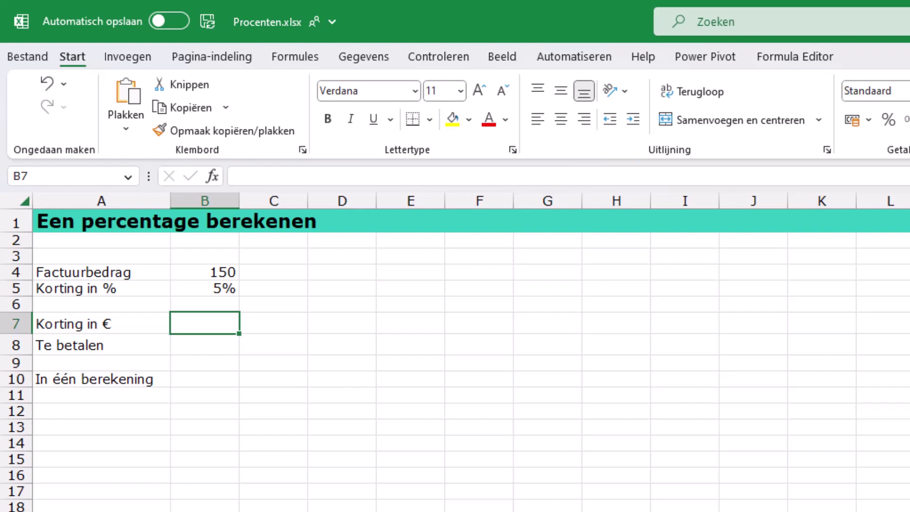
Enter =B4*B5 in B7 for a discount of 7,5 euros
text(=)
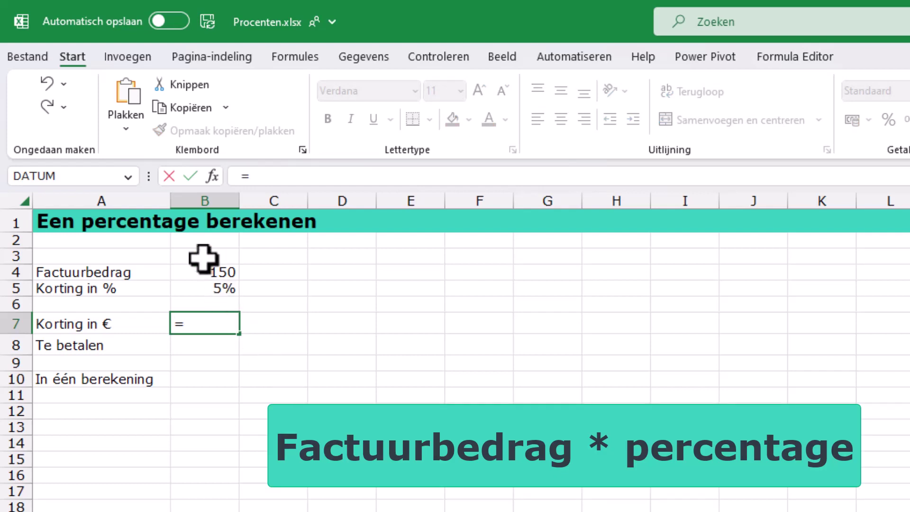
click(202, 271)
text(*)
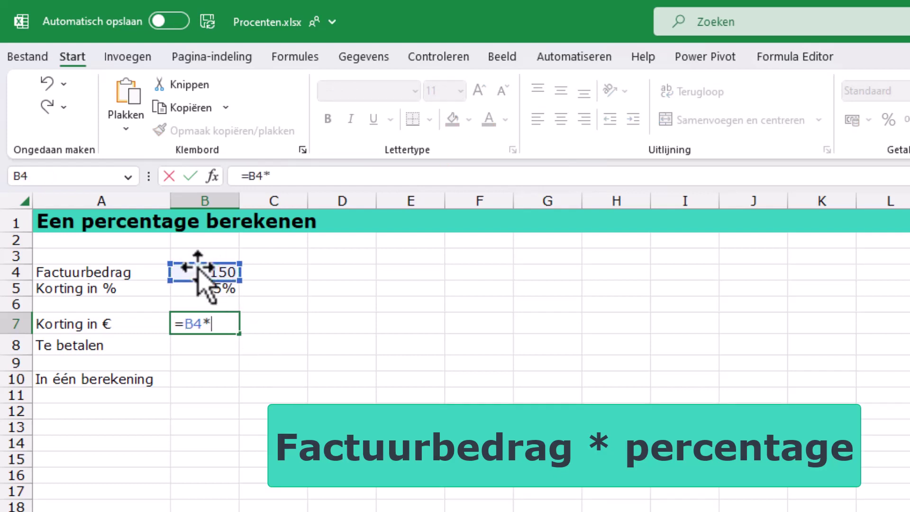
click(206, 287)
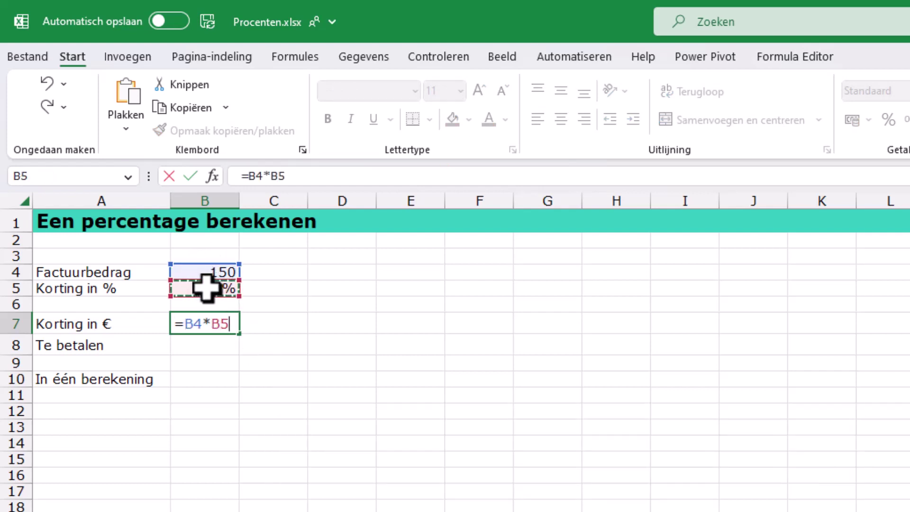
key(Return)
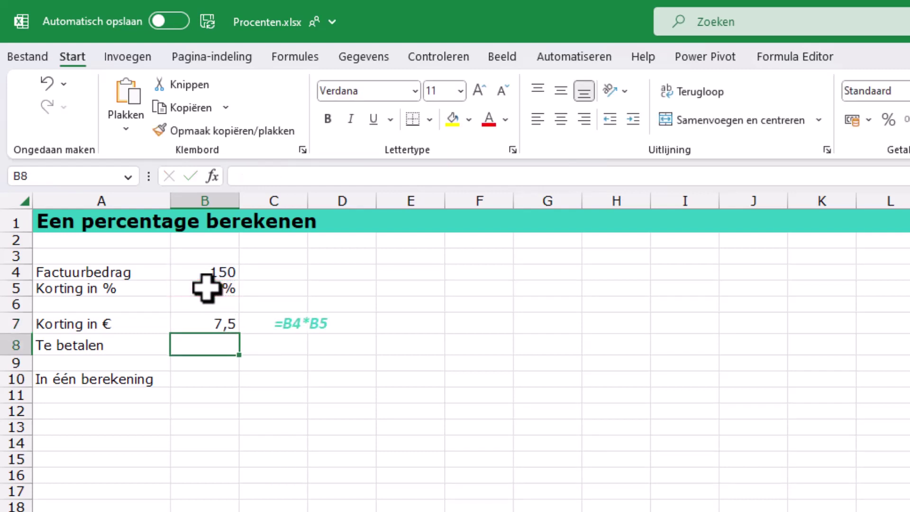
Enter =B4-B7 in B8 for an amount to pay of 142,5
text(=)
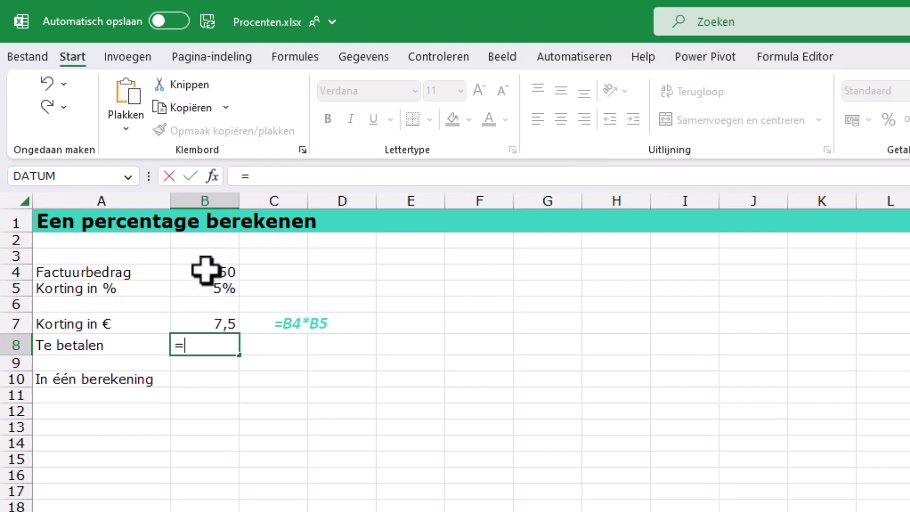
click(203, 270)
text(-)
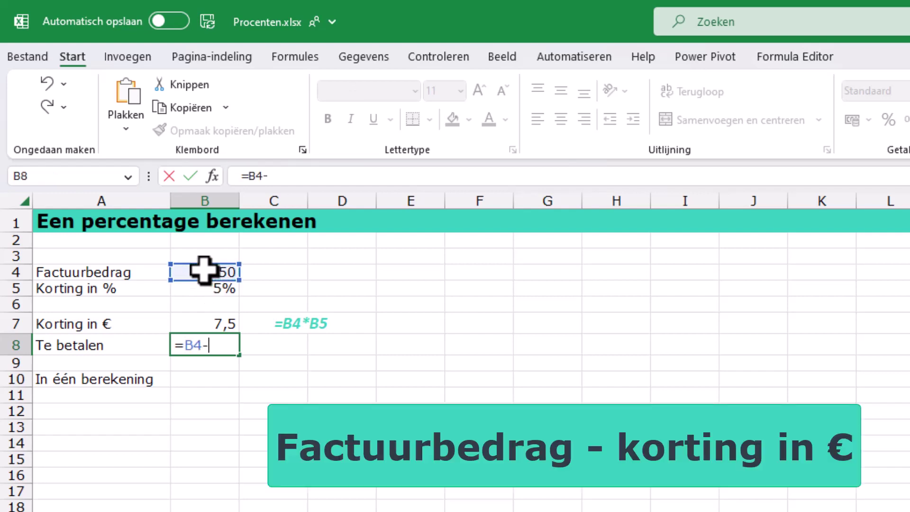
click(199, 323)
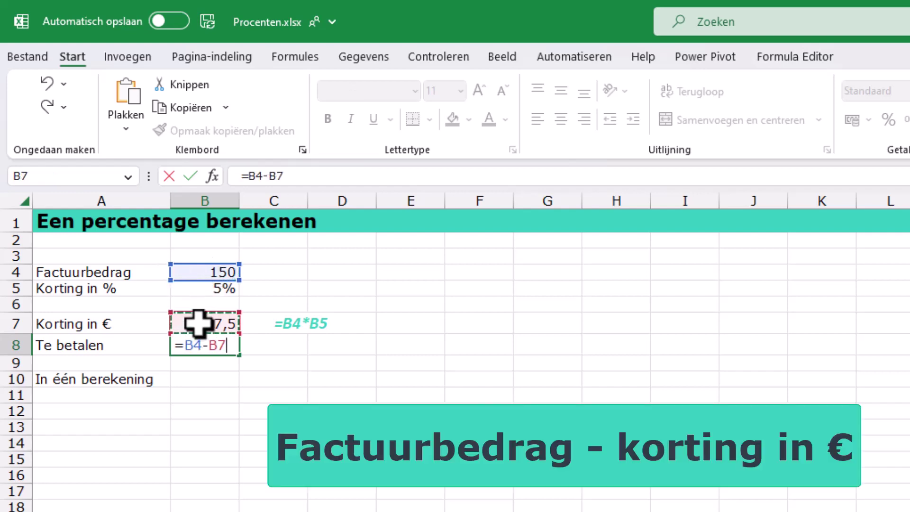
key(Return)
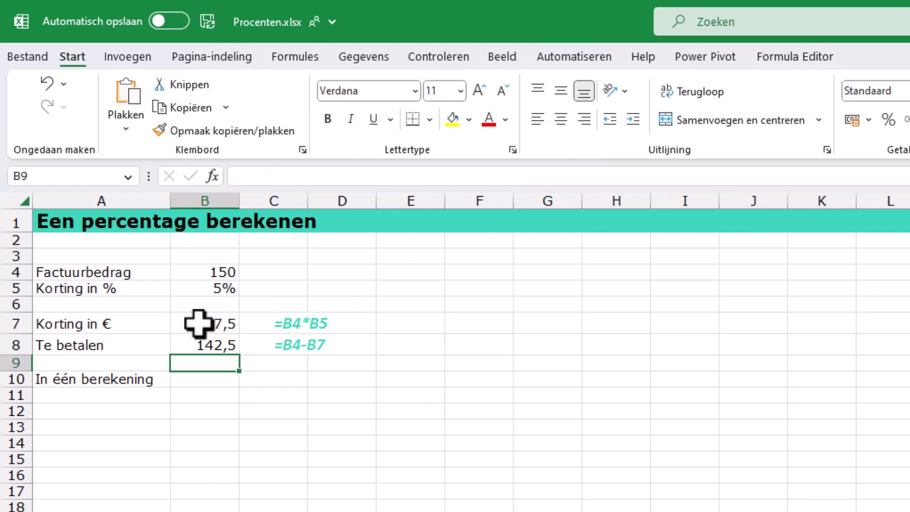
key(Down)
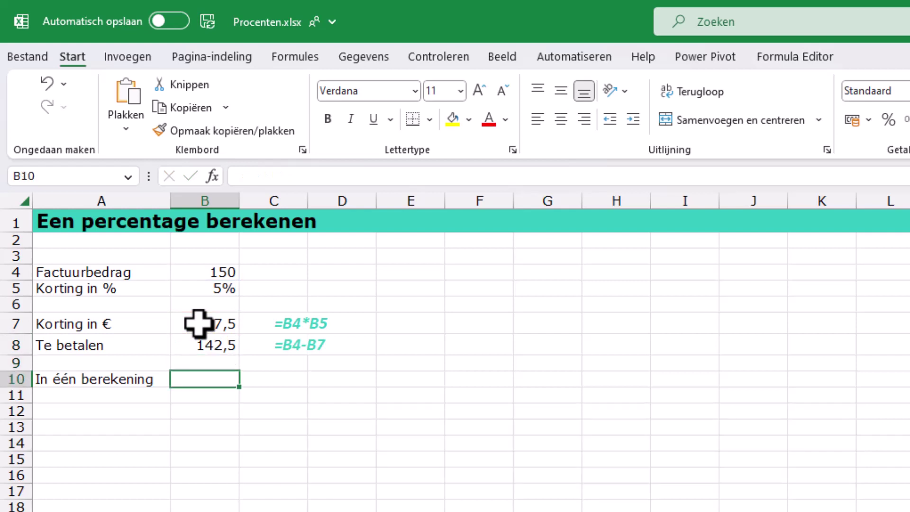
Enter the one-step formula =B4-B4*B5 in B10
text(=)
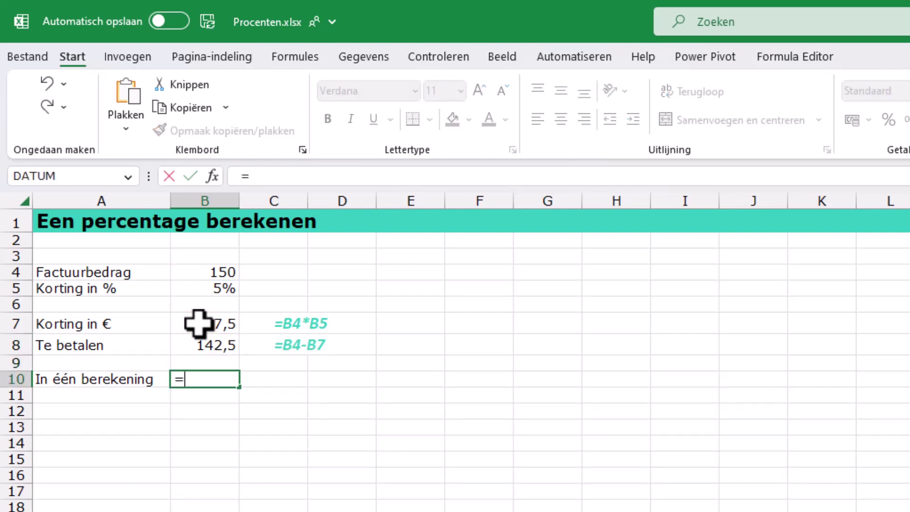
click(201, 272)
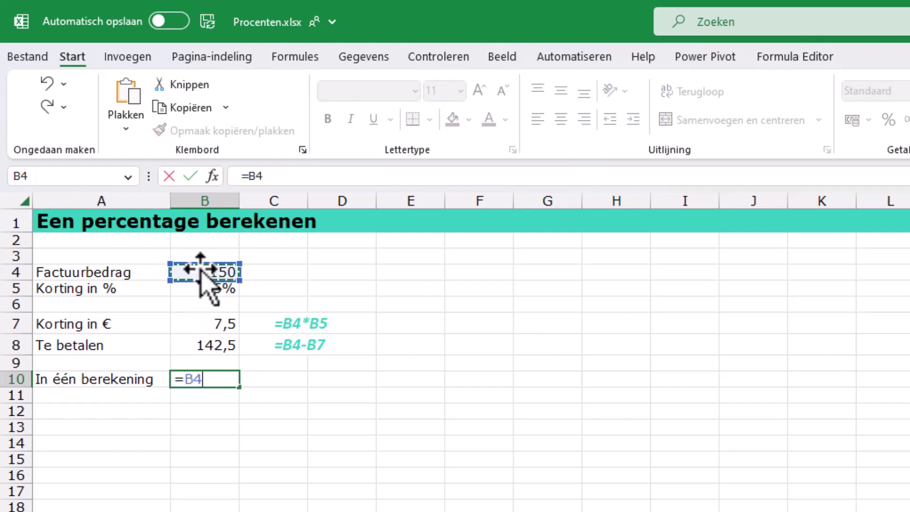
text(-)
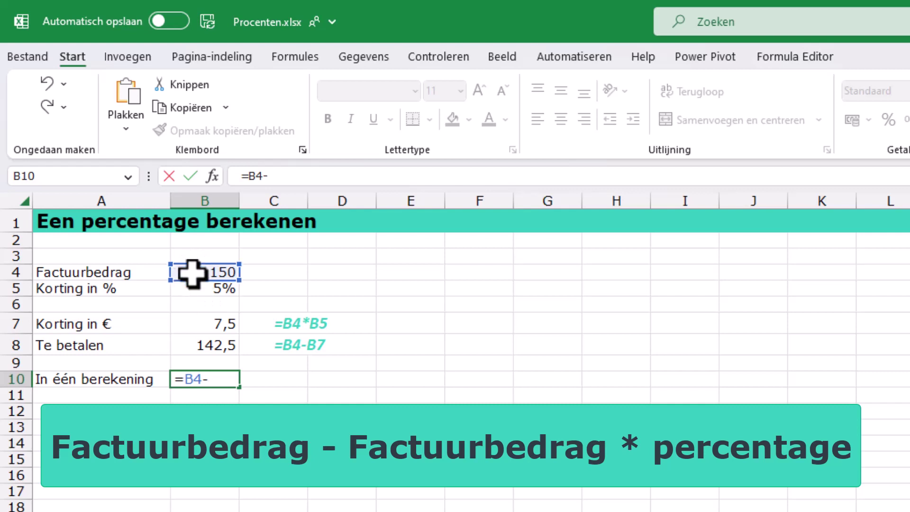
click(192, 273)
text(*)
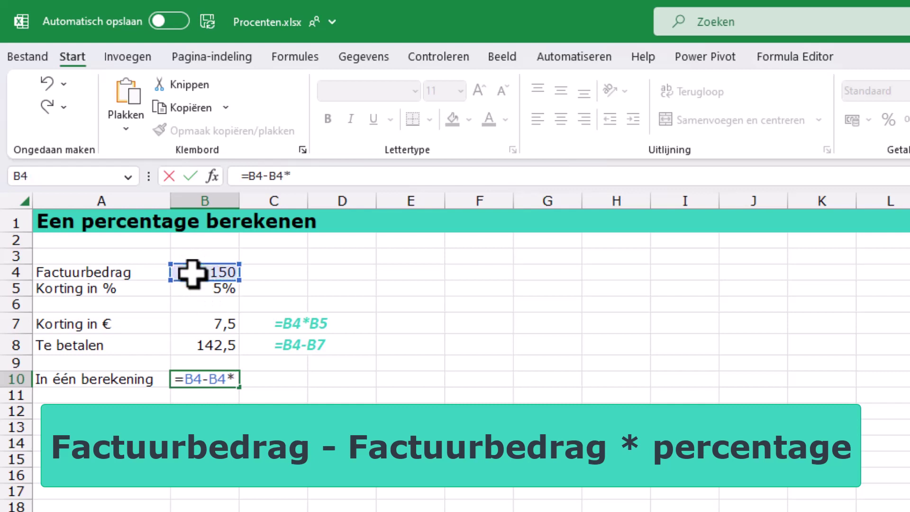
click(197, 287)
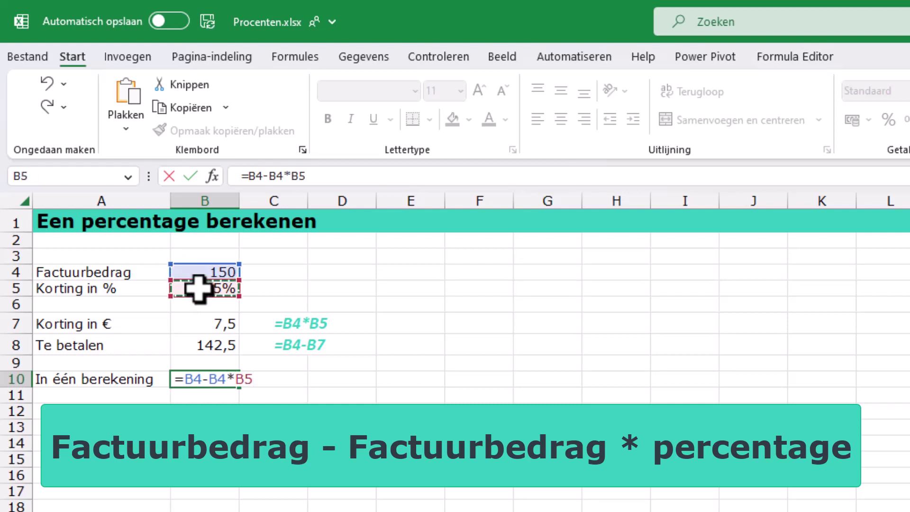
key(Return)
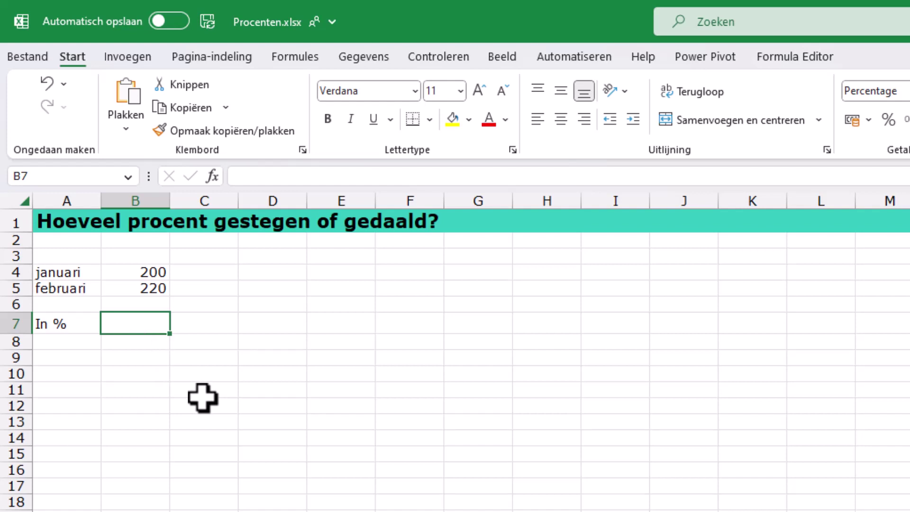
Enter =B5/B4 in B7 so February's 220 shows as 110% of January's 200
text(=)
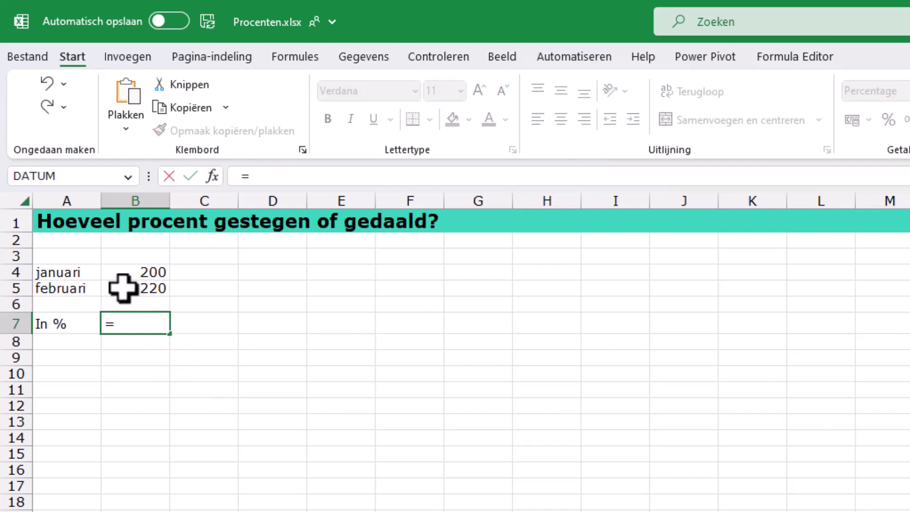
click(123, 288)
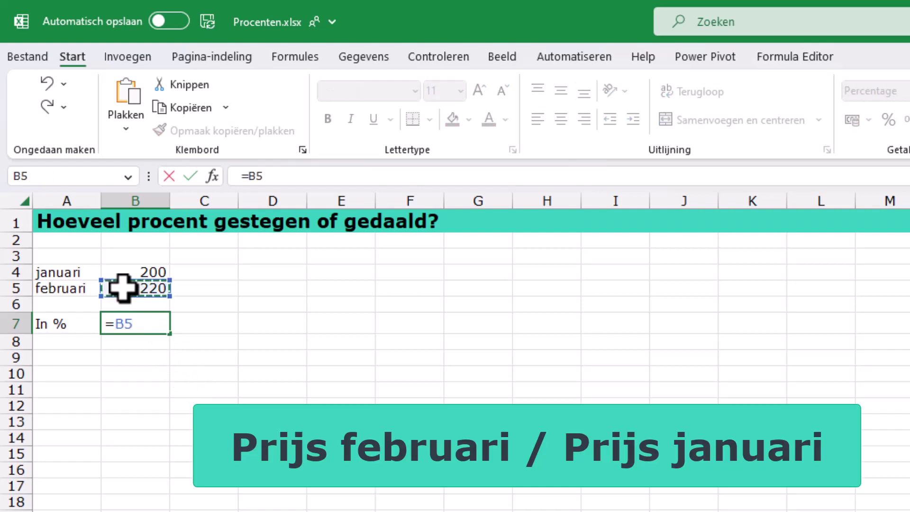
text(/)
click(120, 271)
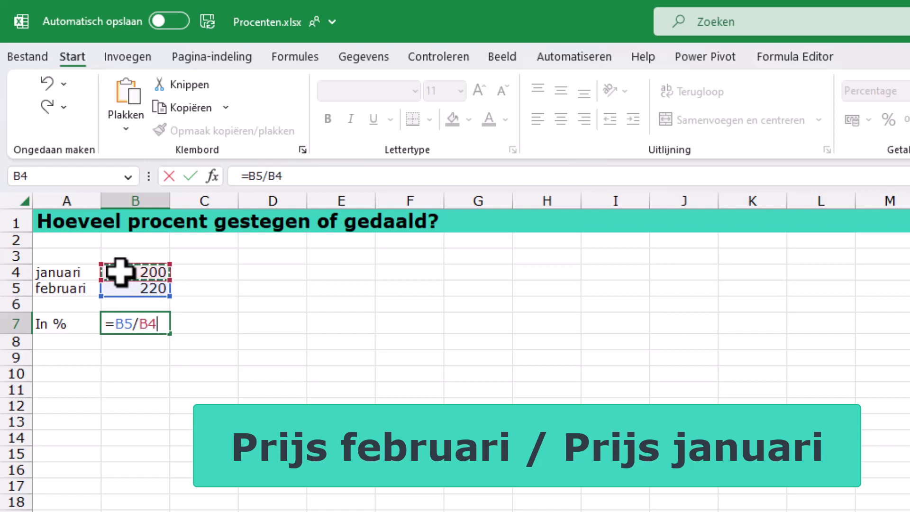
key(ctrl+Return)
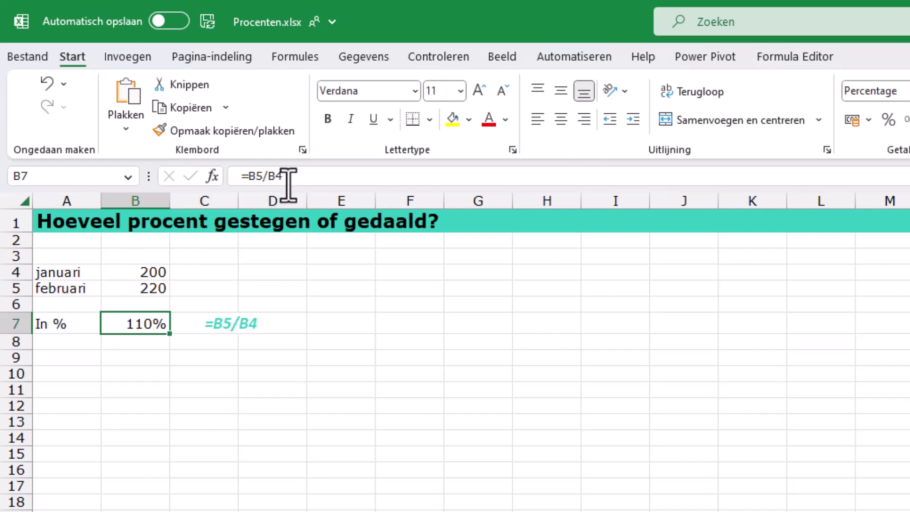
Edit B7's formula to =B5/B4-1 so it shows a 10% increase
click(308, 175)
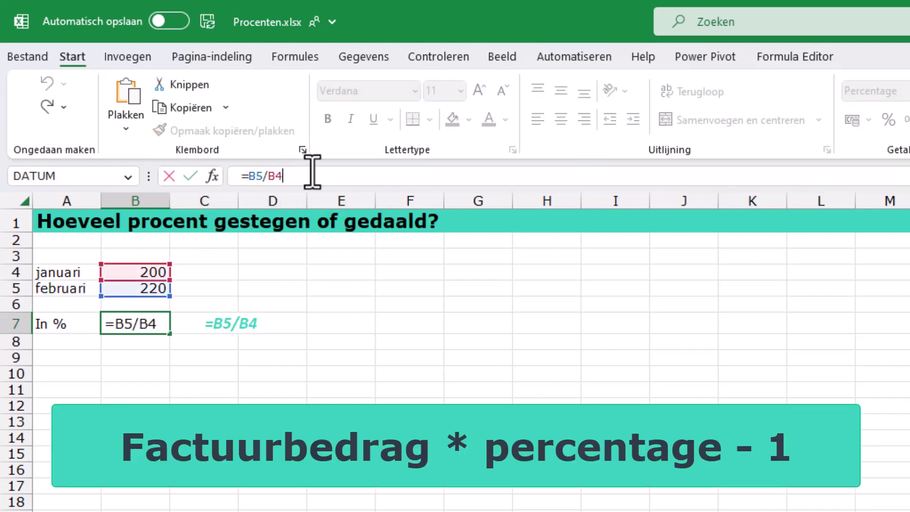
text(-)
text(1)
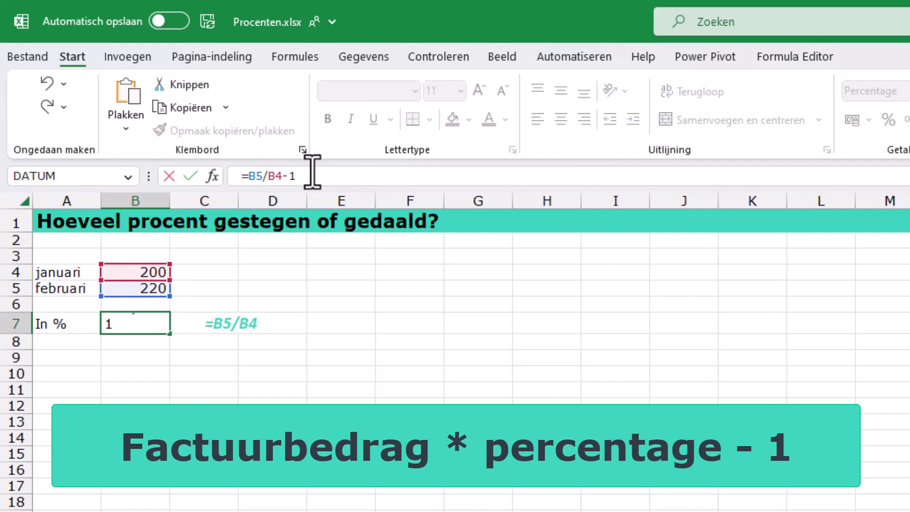
key(Return)
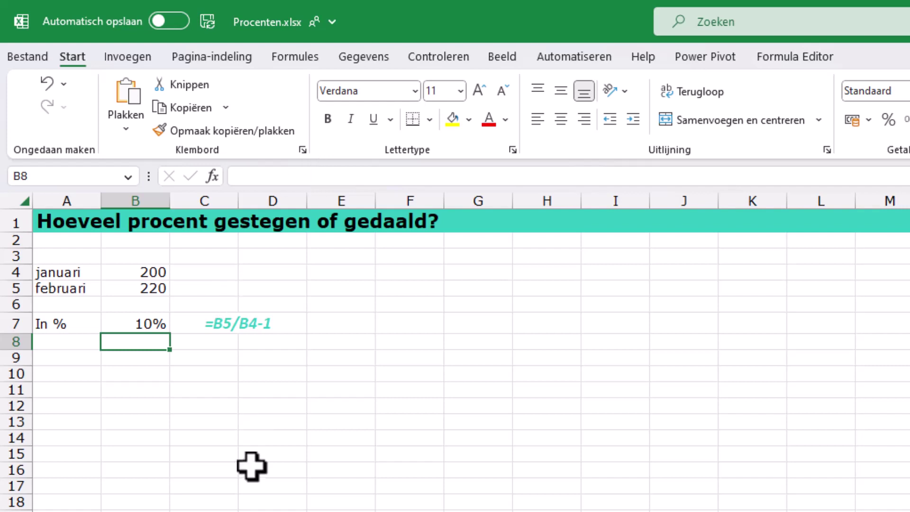
Change February's sales in B5 to 180, giving -10%, then go to the share-of-total sheet
click(123, 288)
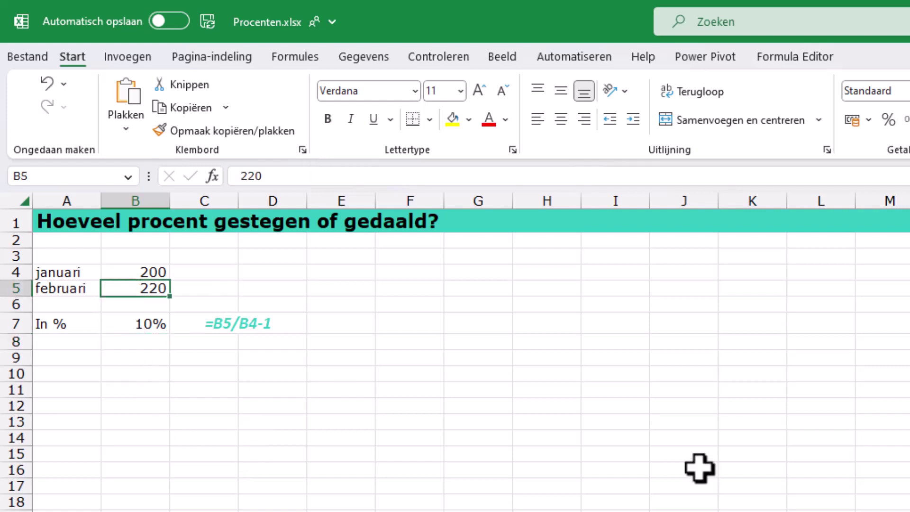
text(180)
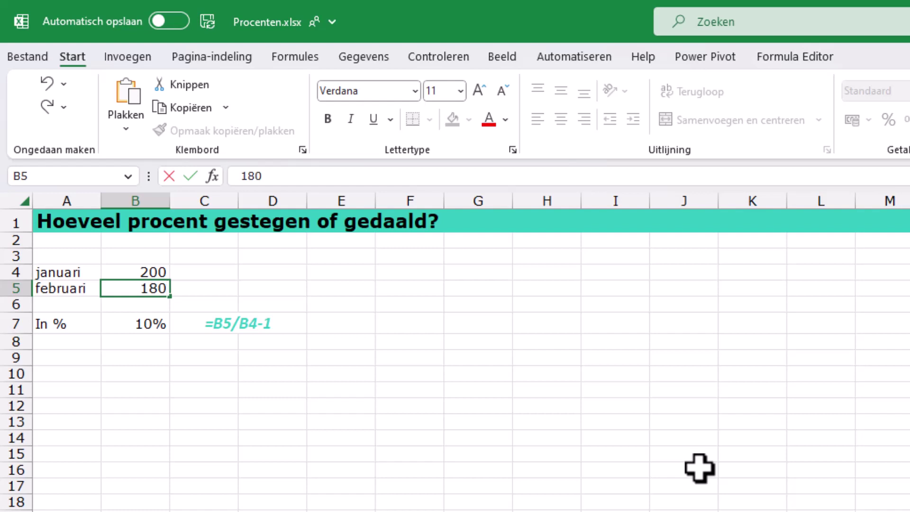
key(Return)
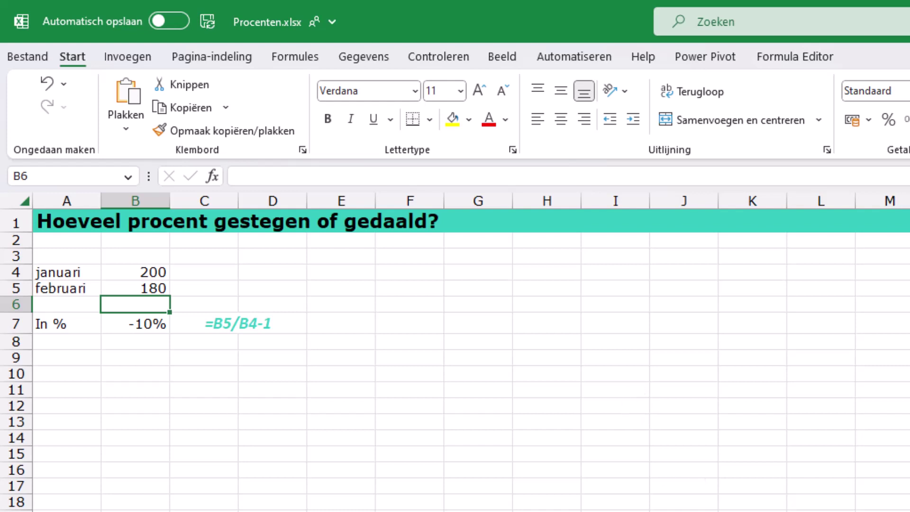
key(ctrl+Page_Down)
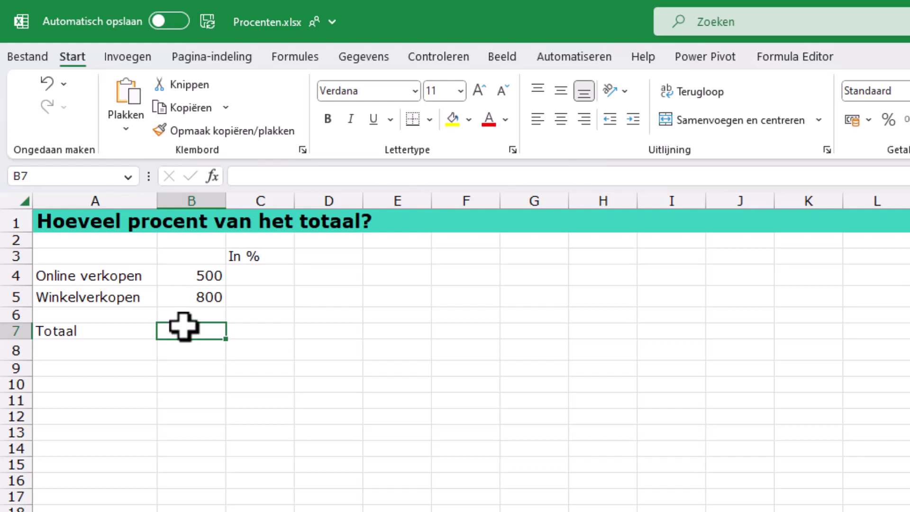
Enter =B4+B5 in B7 to total the sales at 1300
text(=)
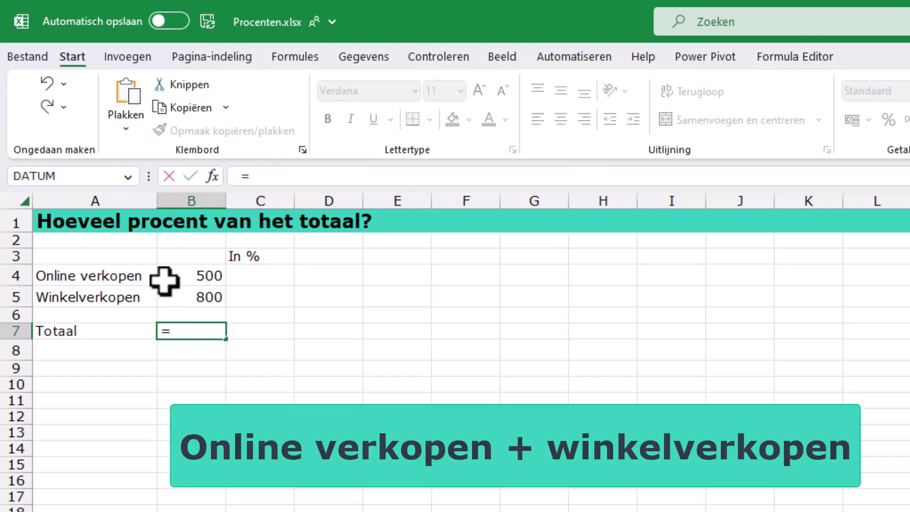
click(171, 273)
text(+)
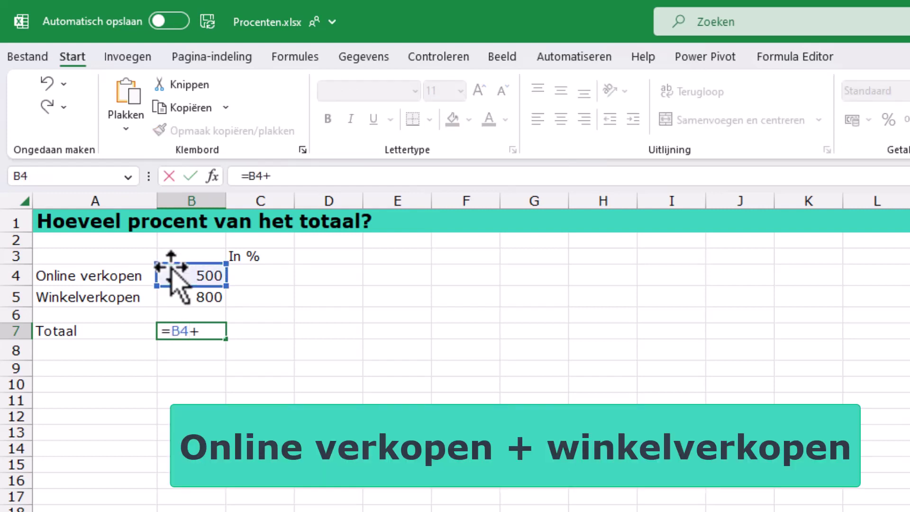
click(189, 291)
key(Return)
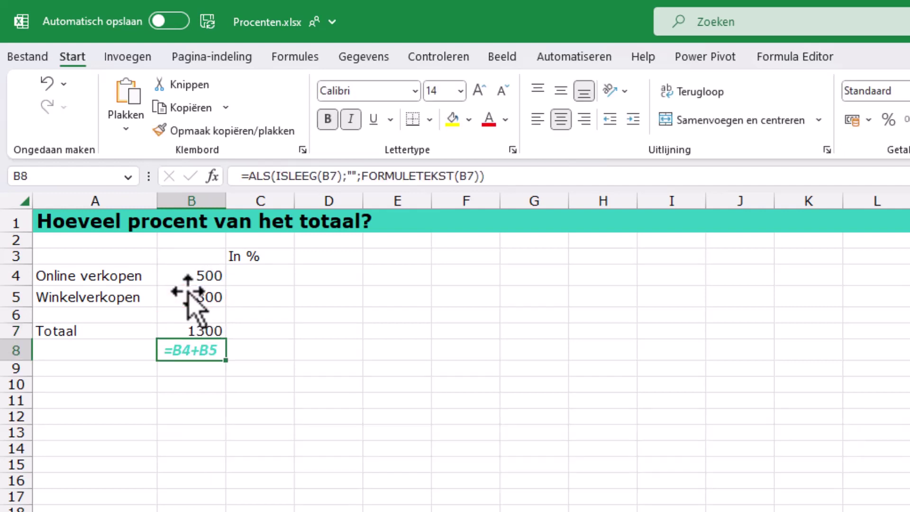
Enter =B4/$B$7 in C4 for online sales' share of 0,38462
click(269, 274)
text(=)
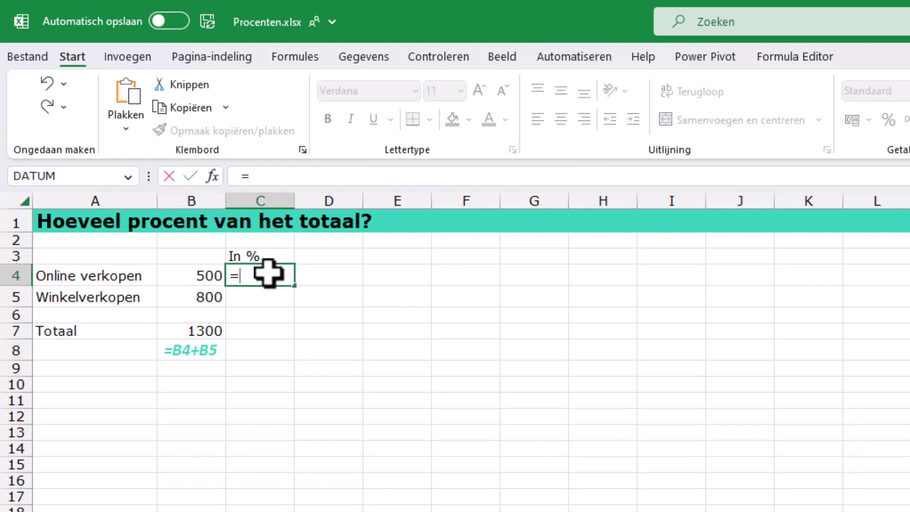
click(185, 274)
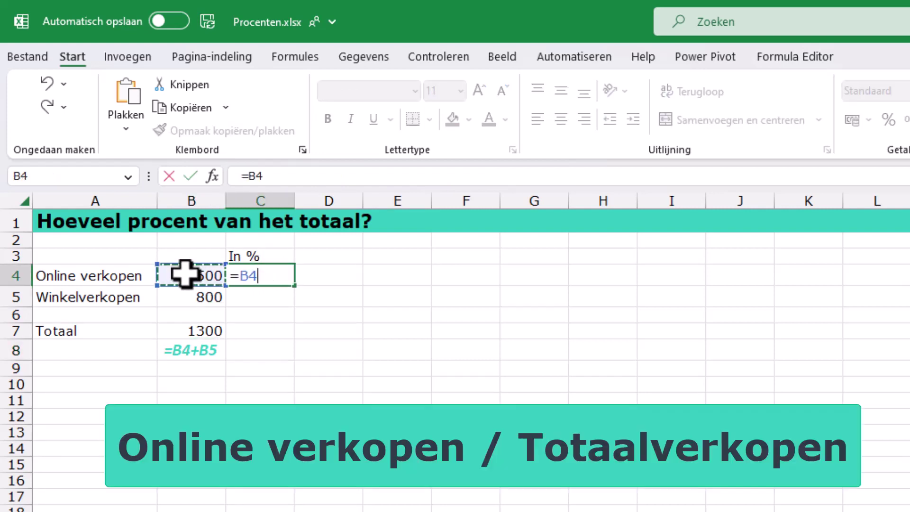
text(/)
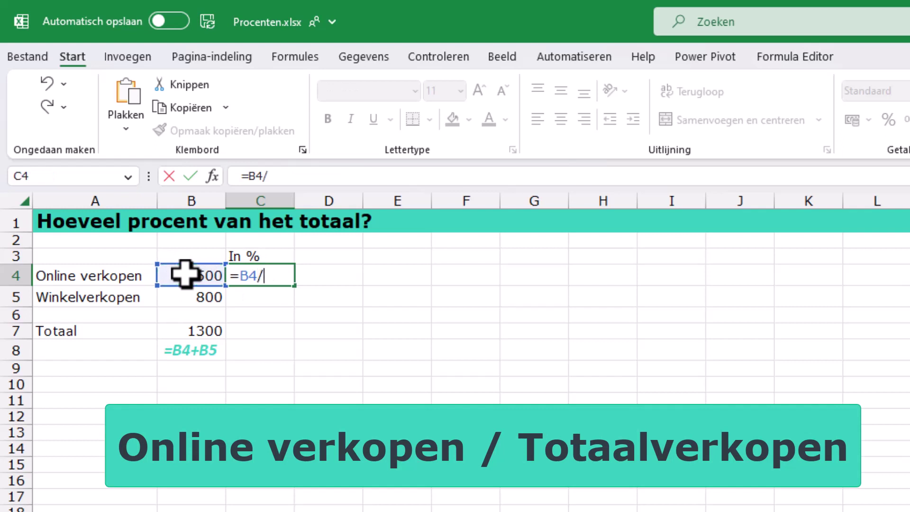
click(185, 328)
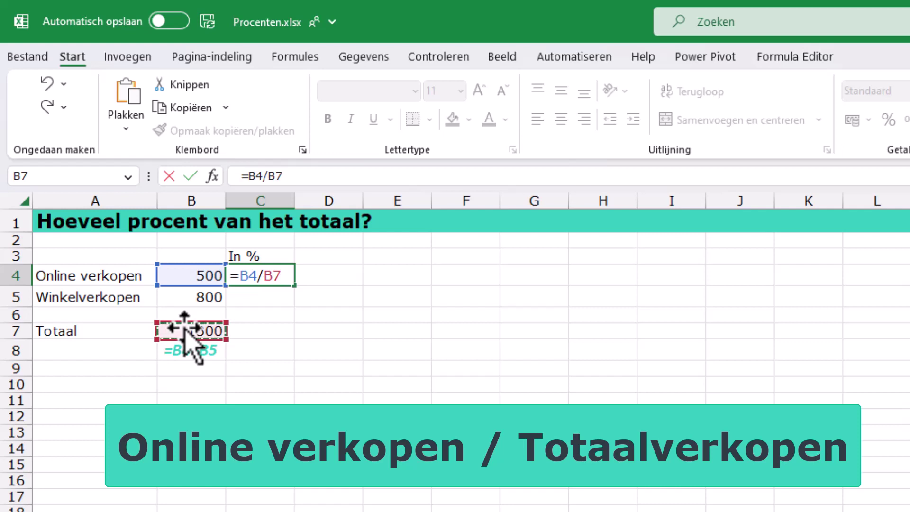
key(F4)
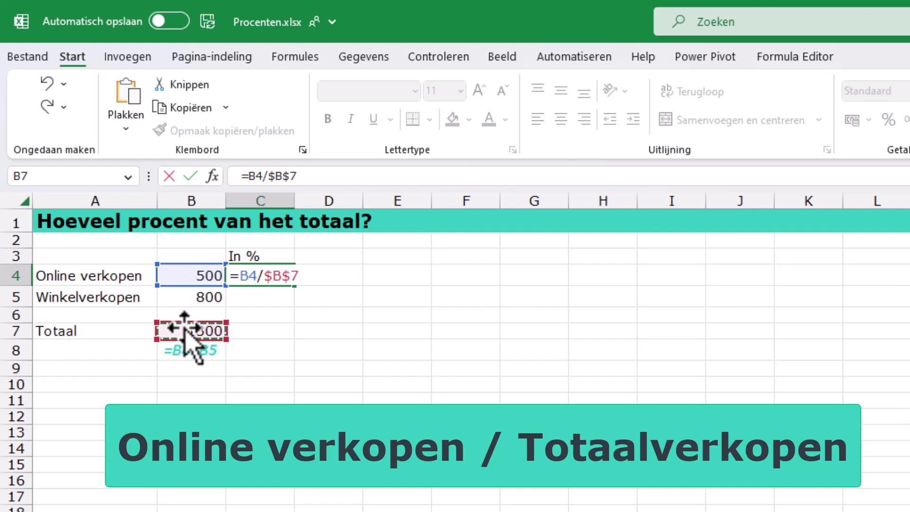
key(ctrl+Return)
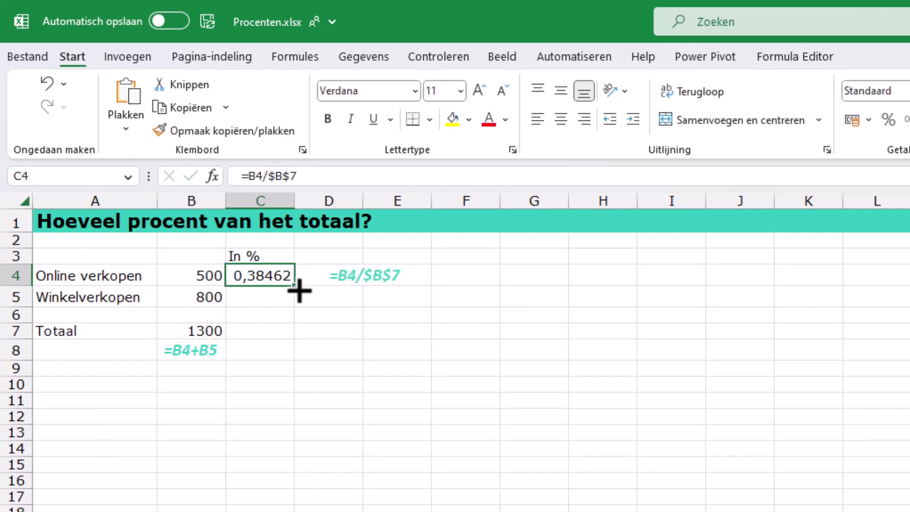
Copy the share formula down to C5 and format both shares as percentages (38%, 62%)
drag(298, 291, 299, 305)
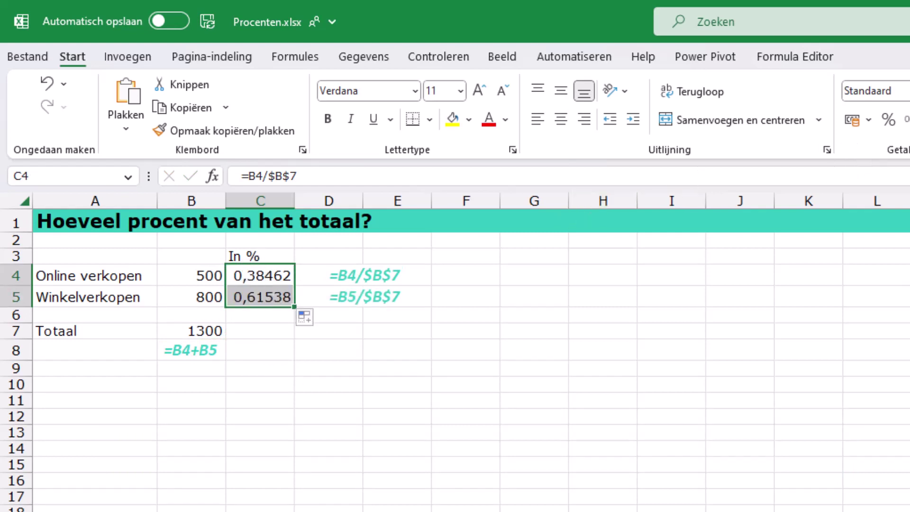
click(889, 120)
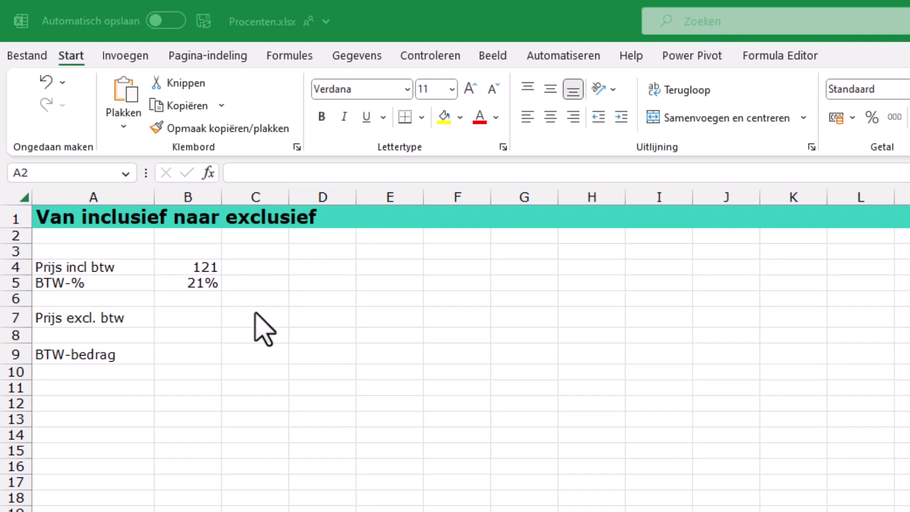
Enter =B4/(1+B5) in B7 to get the price excluding VAT of 100
click(196, 319)
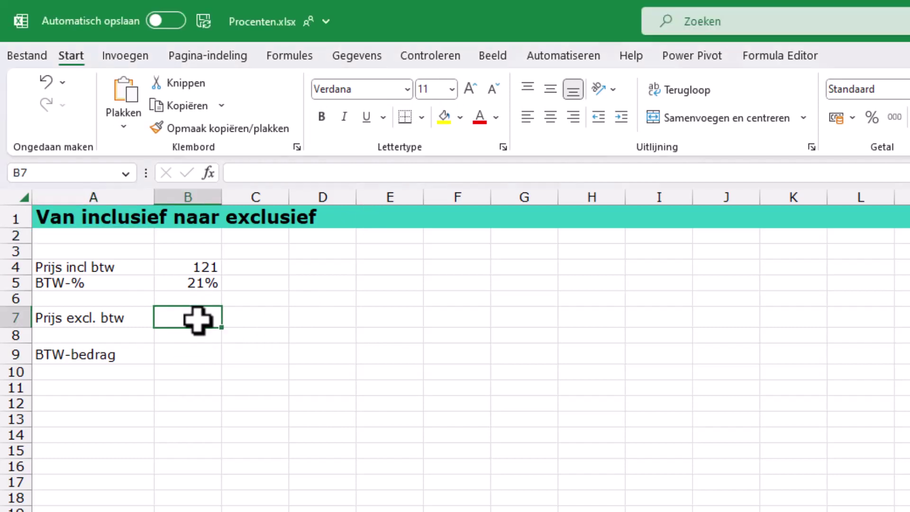
text(=)
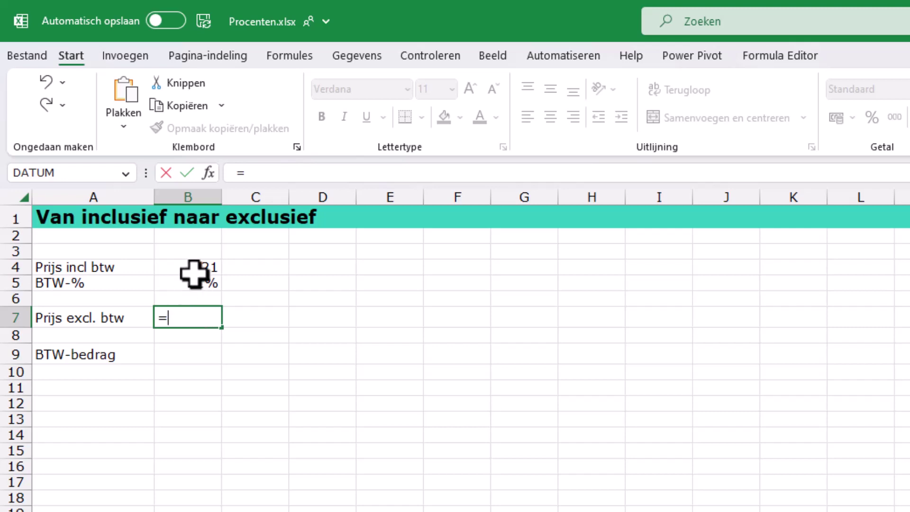
click(184, 267)
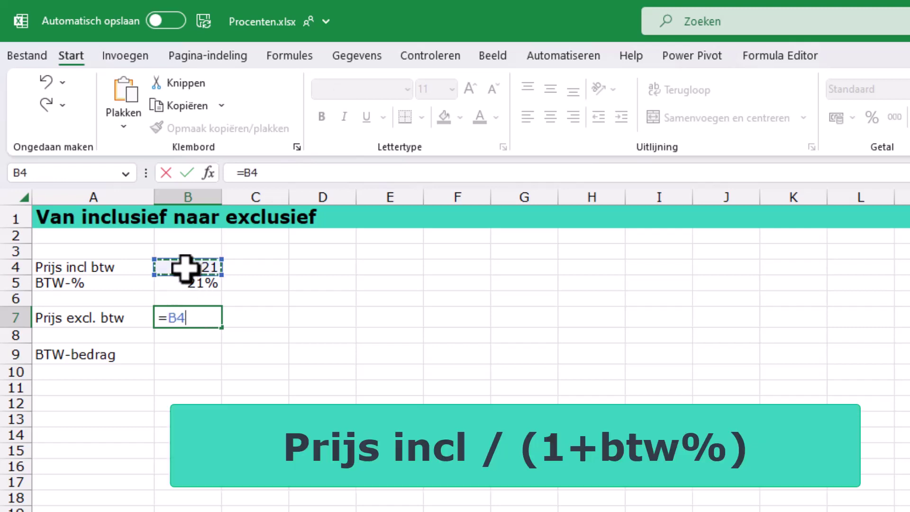
text(/)
text(()
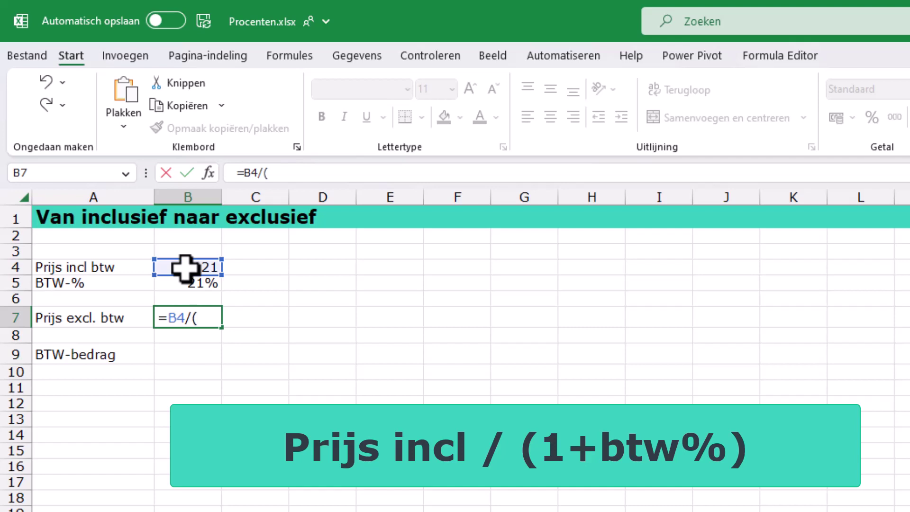
text(1+)
click(184, 284)
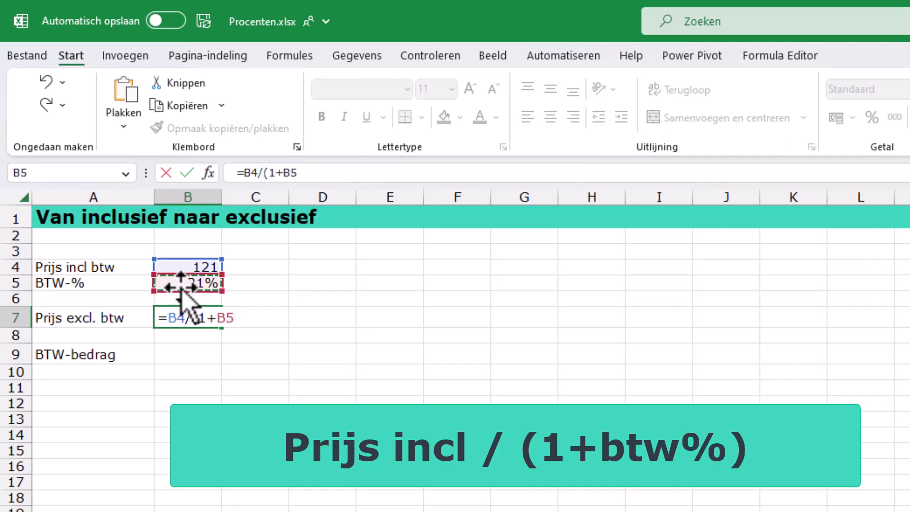
text())
key(Return)
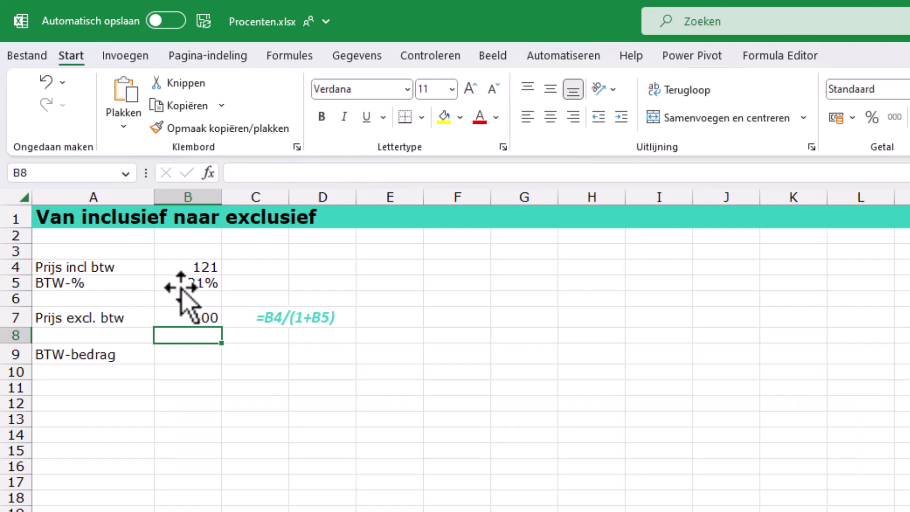
click(187, 357)
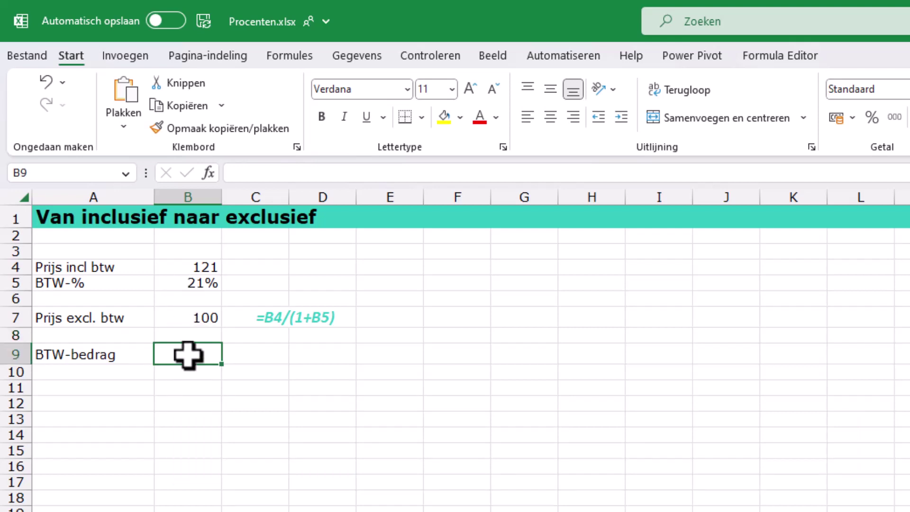
Enter =B4-B7 in B9 so the VAT amount shows 21
text(=)
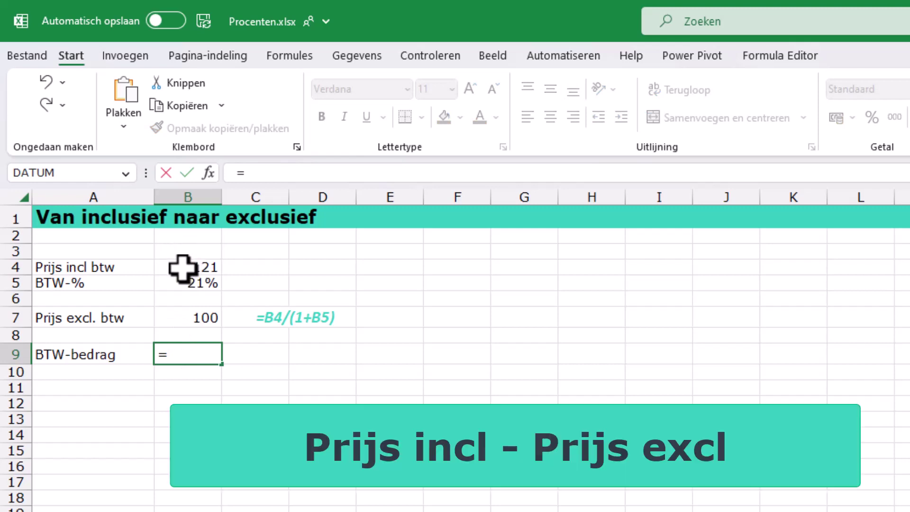
click(183, 268)
text(-)
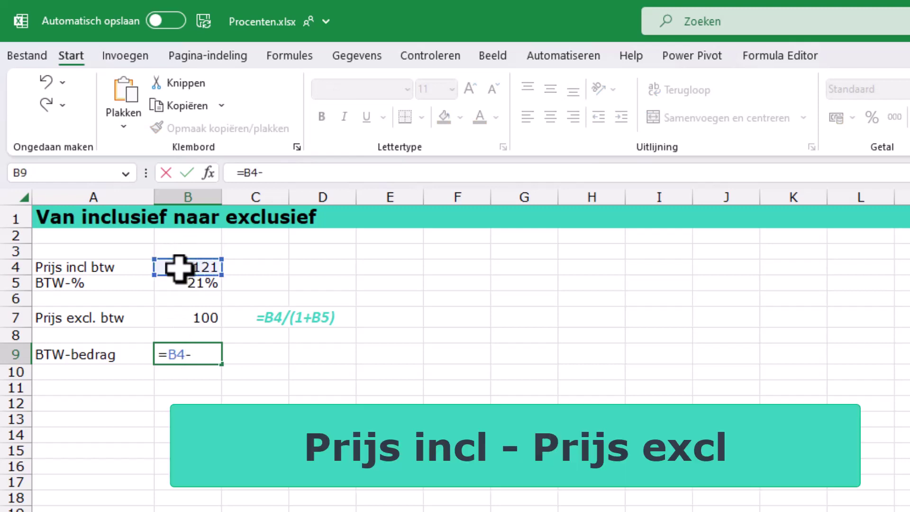
click(177, 317)
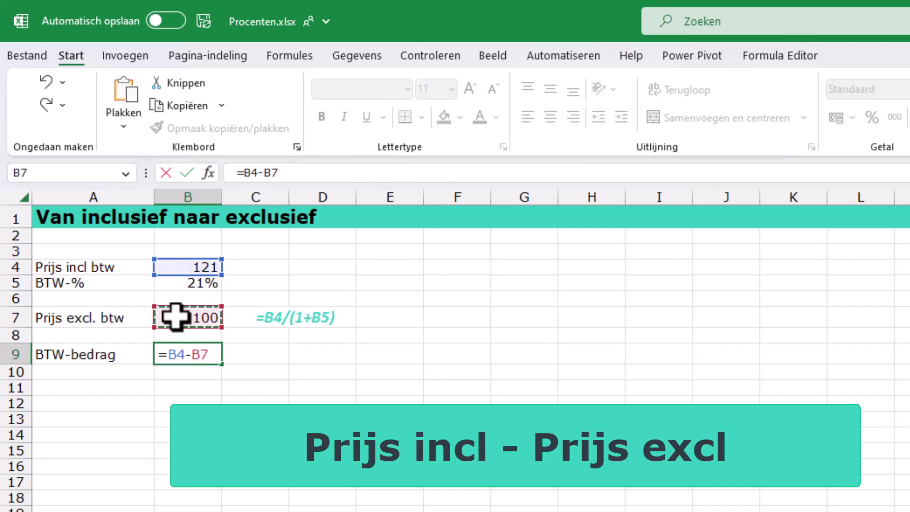
key(Return)
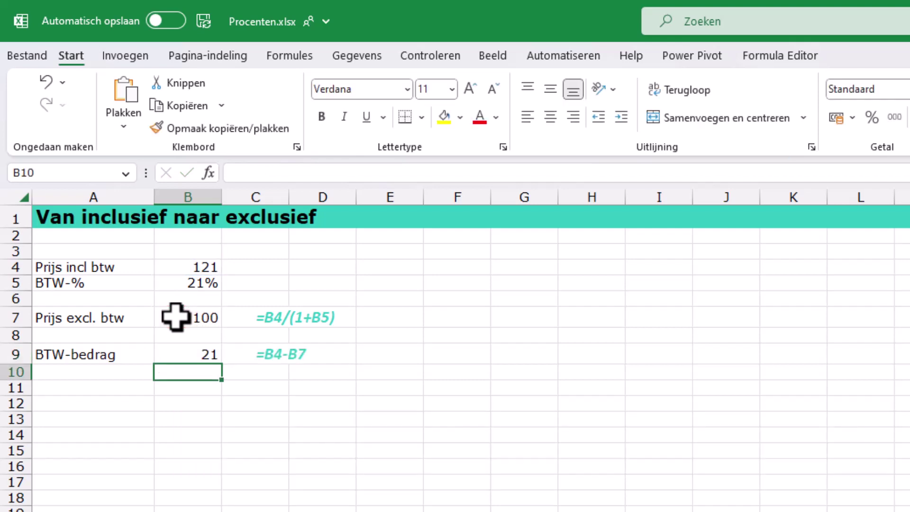